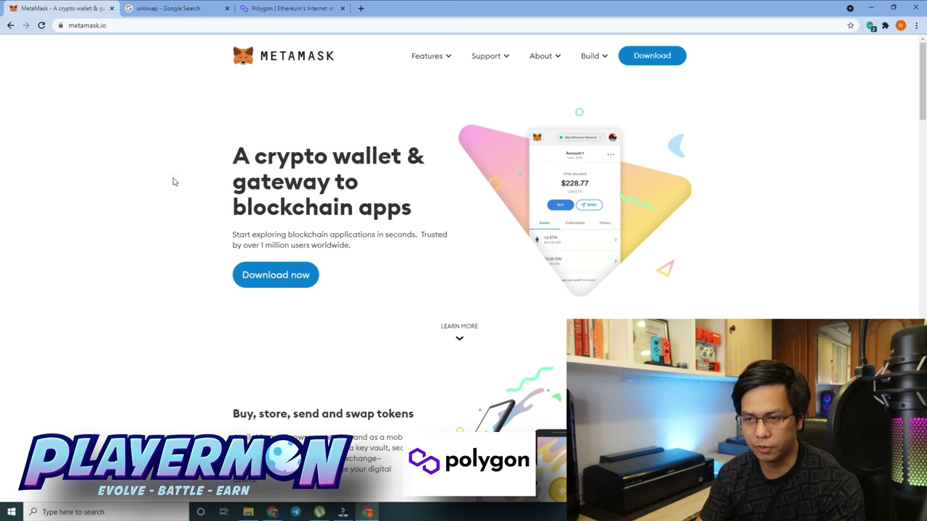
Install the MetaMask extension for Chrome from metamask.io, approving its addition to the browser.
left_click(96, 24)
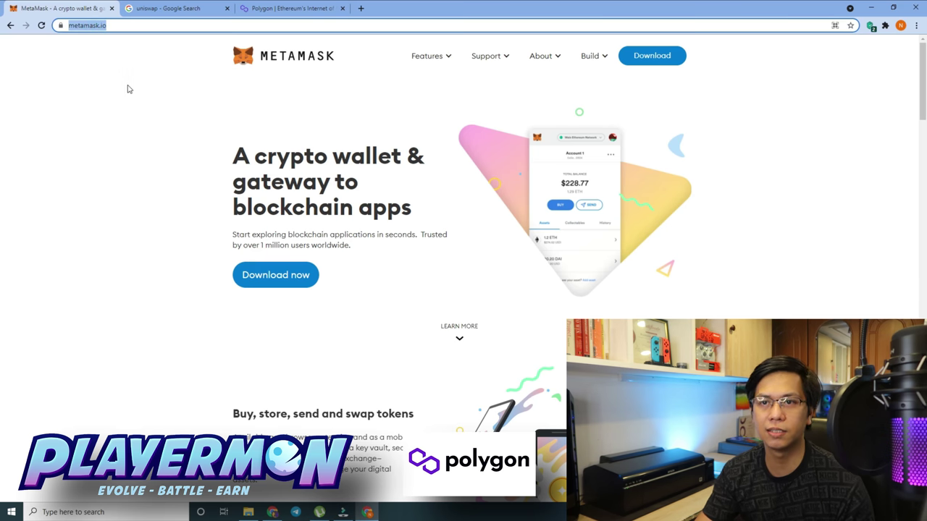
left_click(282, 276)
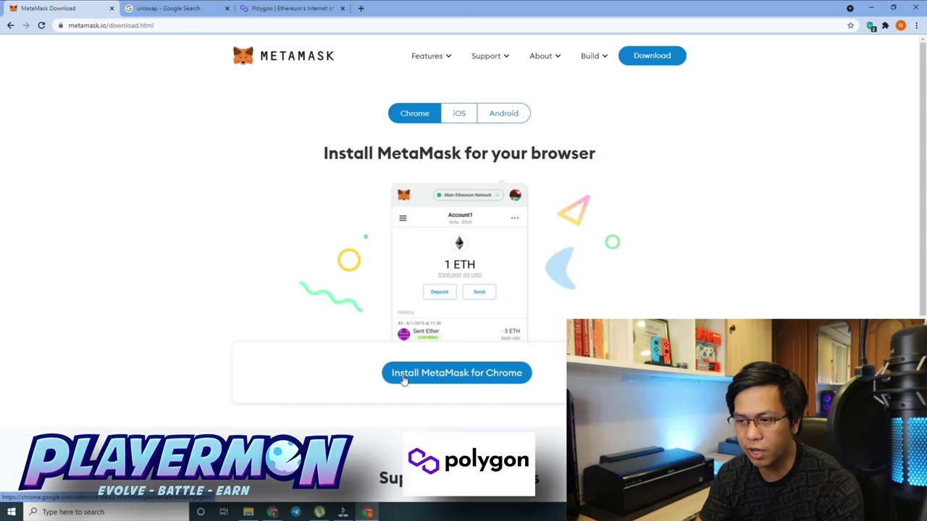
left_click(410, 373)
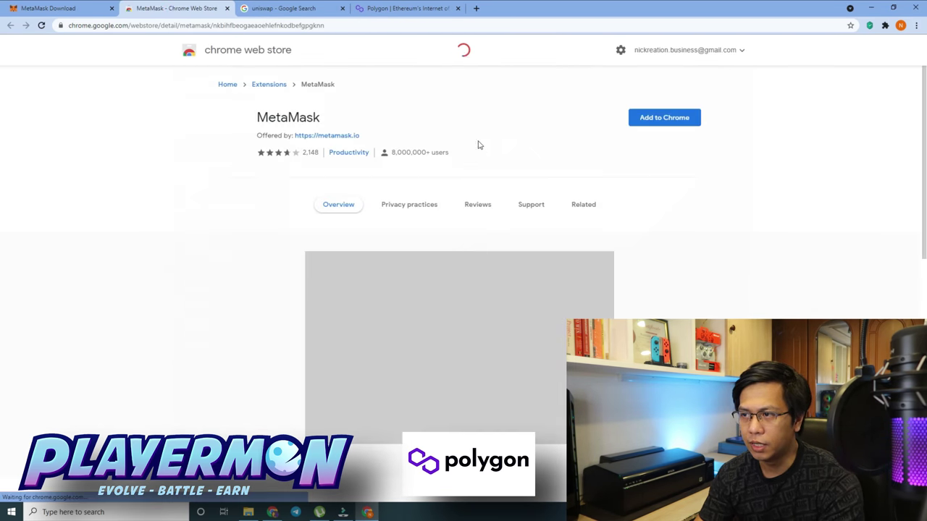
left_click(660, 119)
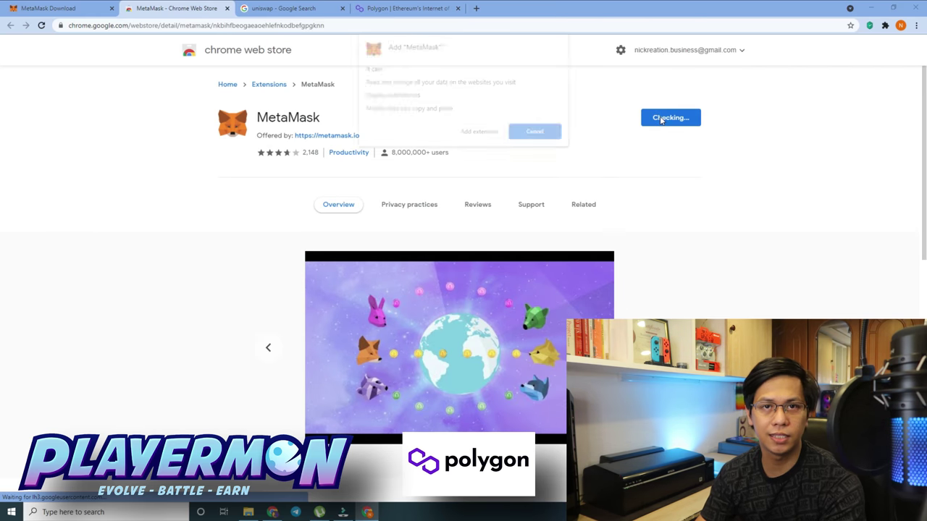
left_click(471, 132)
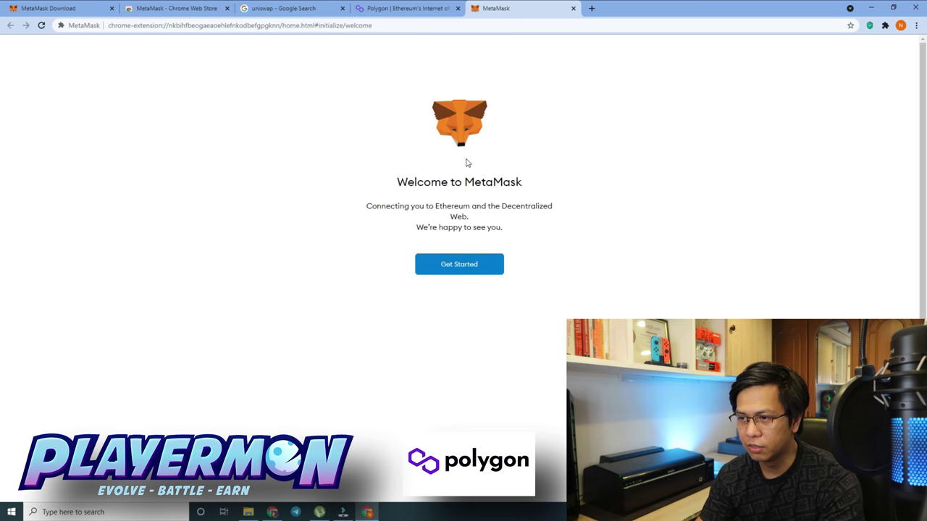
Start creating a new MetaMask wallet and decline sharing usage data.
left_click(458, 266)
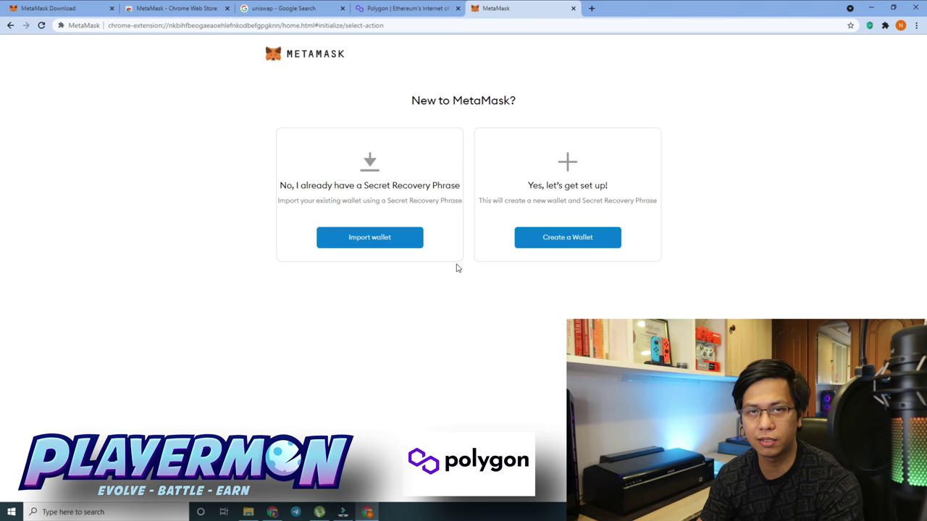
left_click(556, 244)
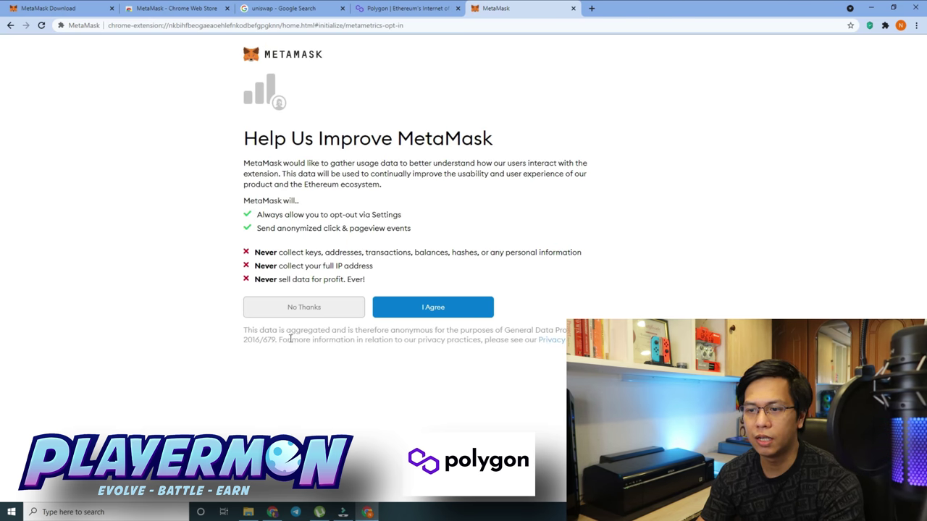
left_click(304, 314)
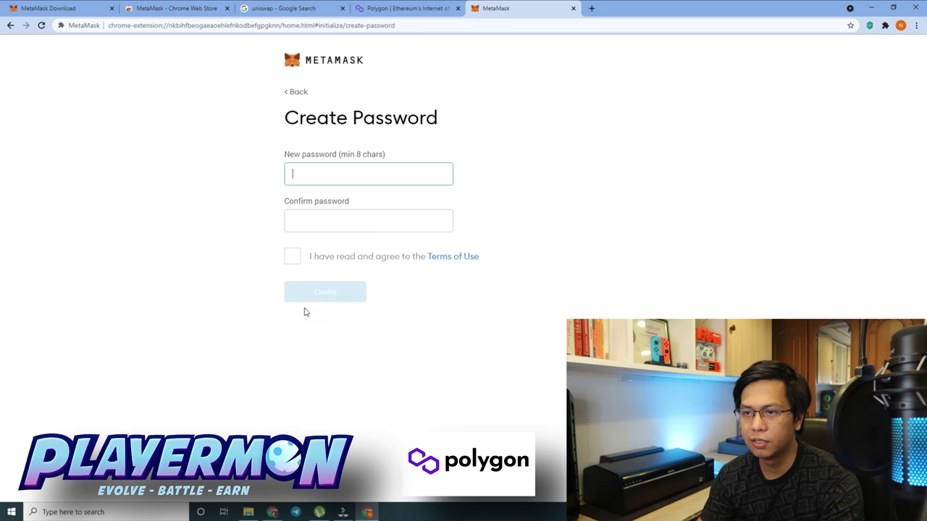
Enter and confirm the new wallet password, agree to the Terms of Use, and create the wallet.
left_click(323, 173)
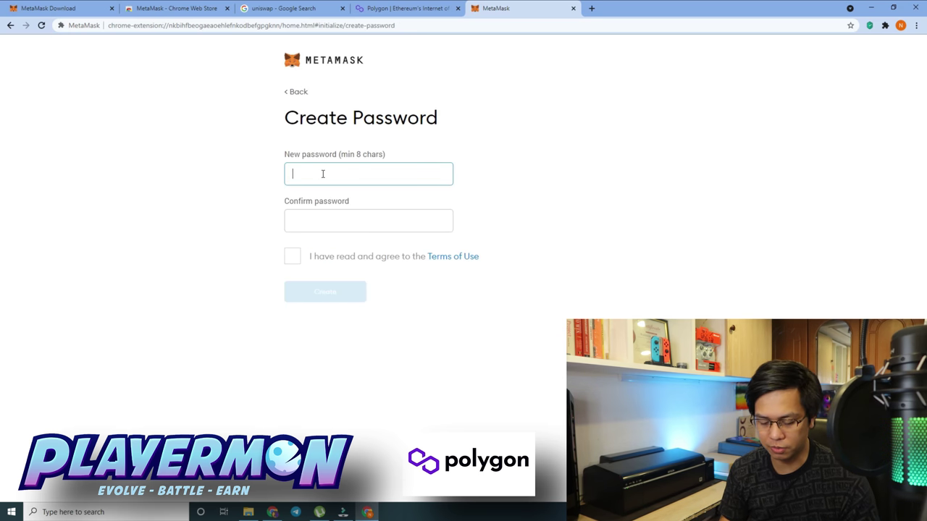
type("•••••••••")
key("Tab")
type("•••••••••")
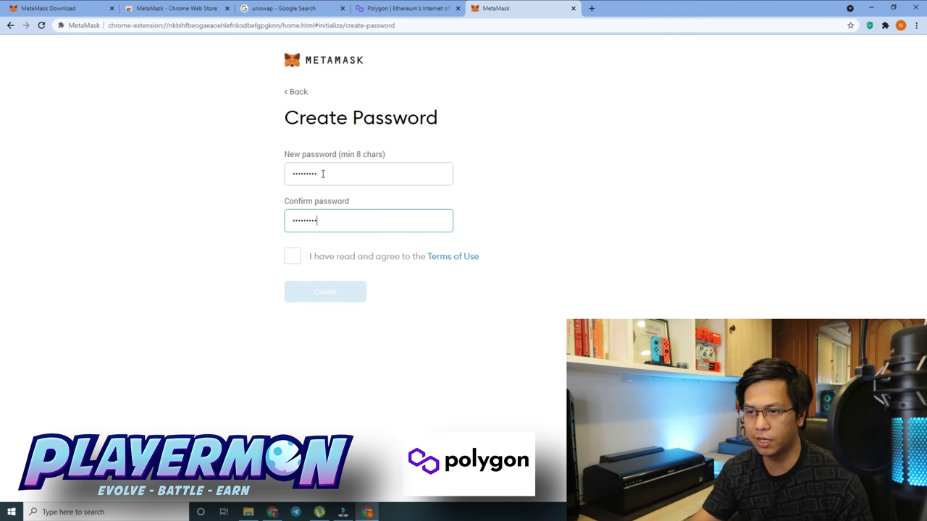
left_click(292, 256)
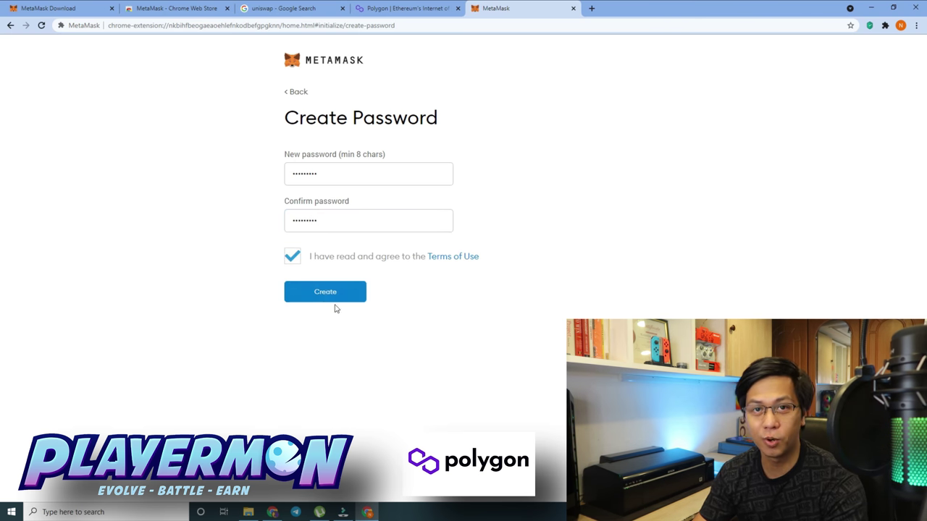
left_click(326, 295)
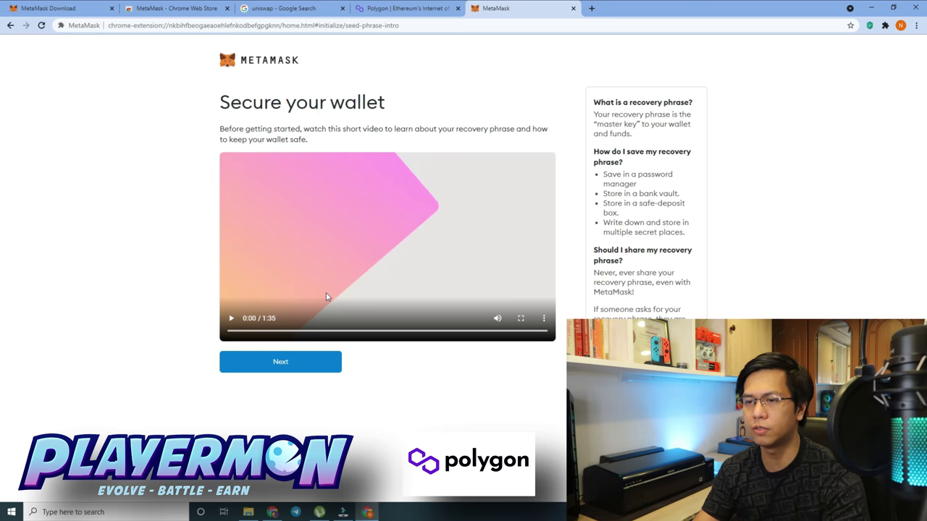
Continue past the wallet security video, reveal the secret backup phrase, and copy it in full.
left_click(277, 369)
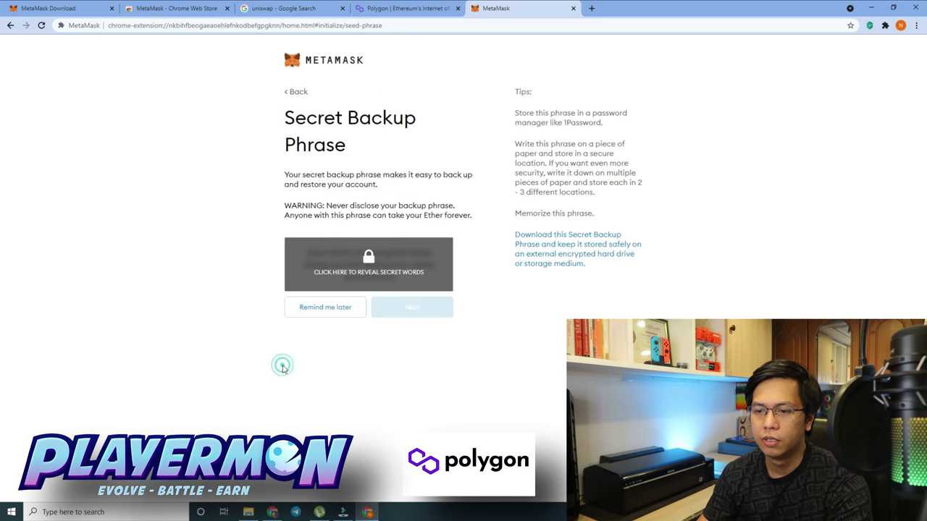
left_click(369, 258)
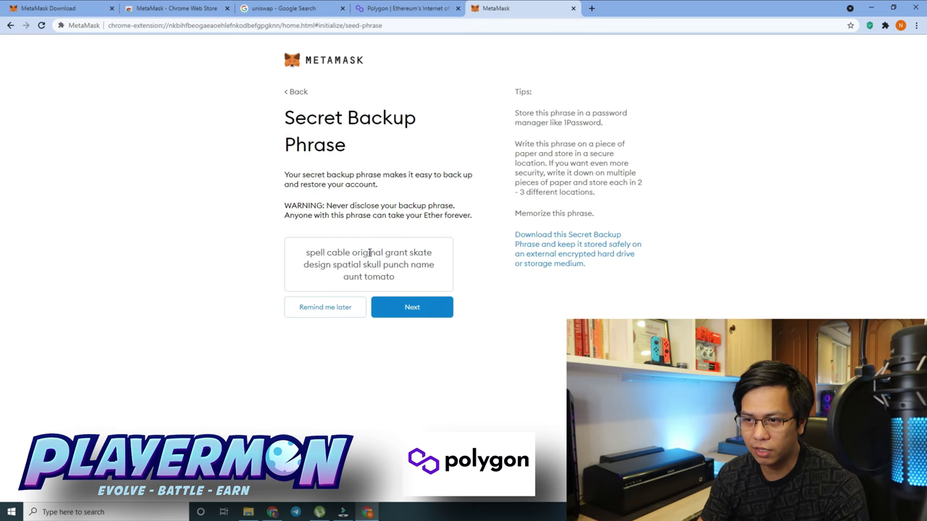
left_click_drag(395, 283, 303, 258)
key("ctrl+c")
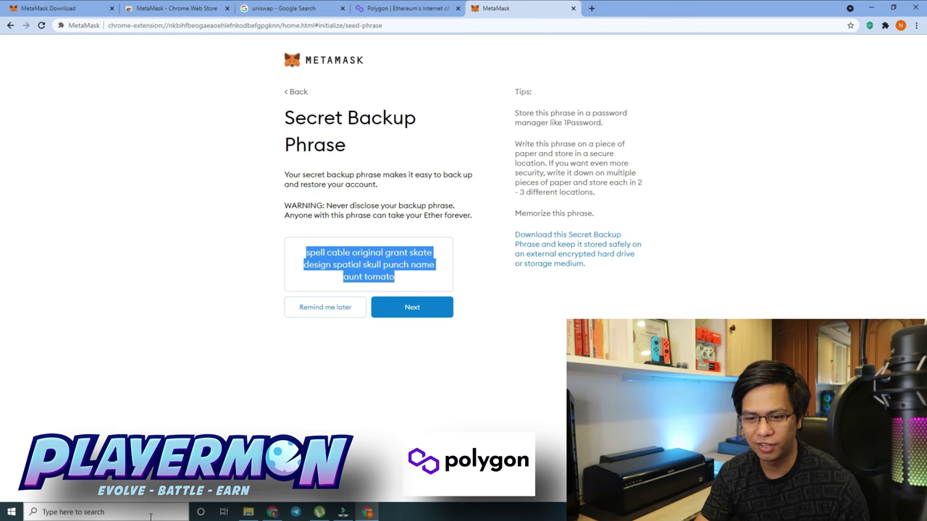
Open Notepad beside the wallet page and paste the secret backup phrase into a new note.
left_click(127, 514)
type("notepad")
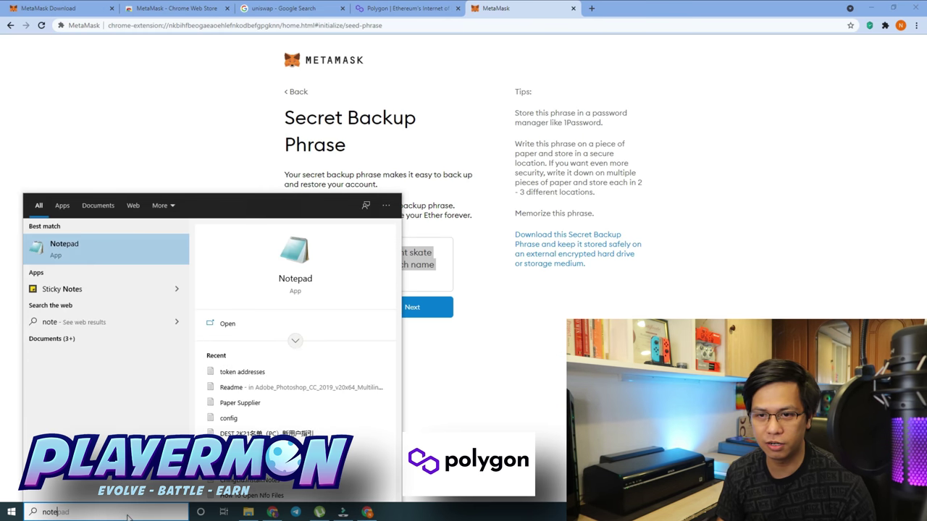
key("Return")
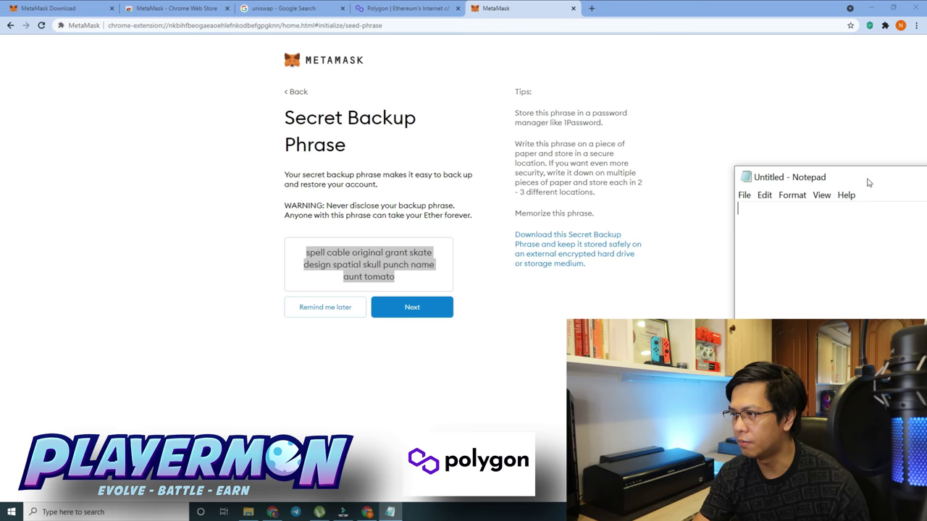
left_click_drag(867, 179, 596, 71)
left_click(555, 105)
key("ctrl+v")
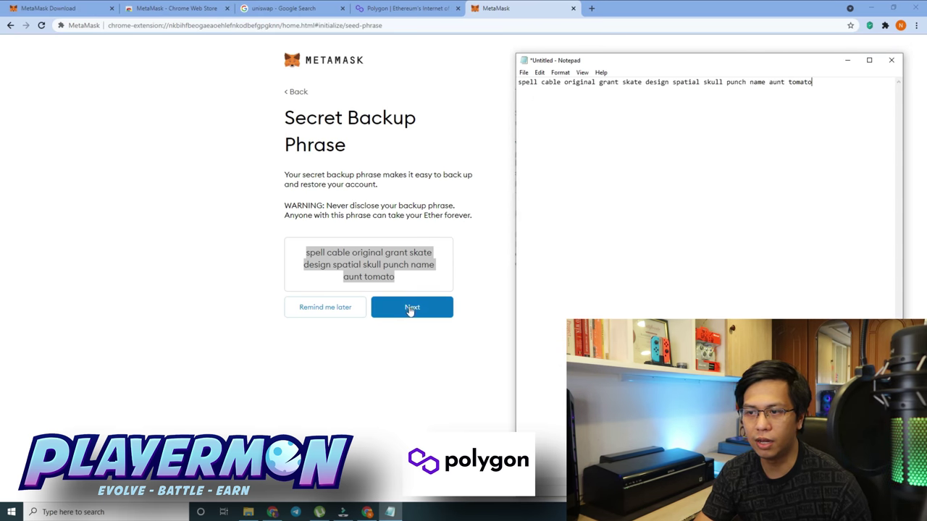
Confirm the secret backup phrase by selecting all its words in the order recorded in the note.
left_click(410, 309)
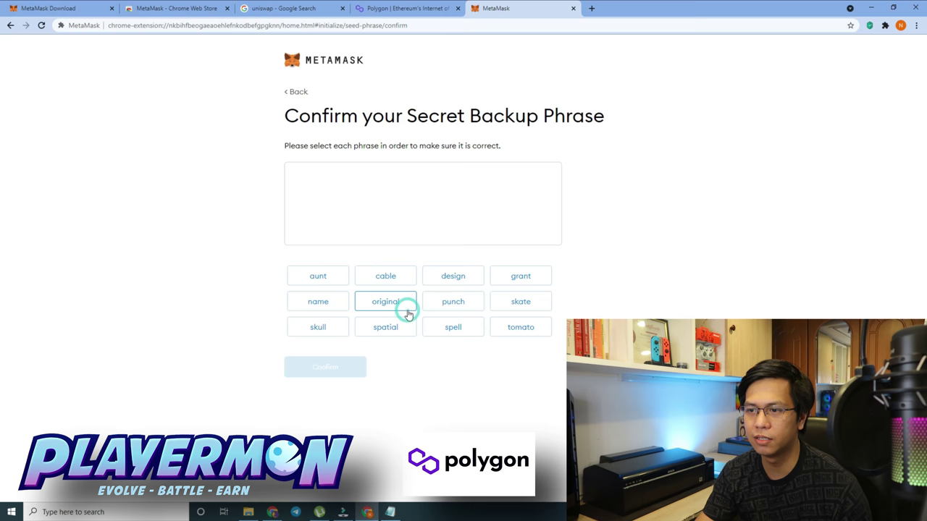
left_click(391, 512)
left_click_drag(662, 55, 706, 150)
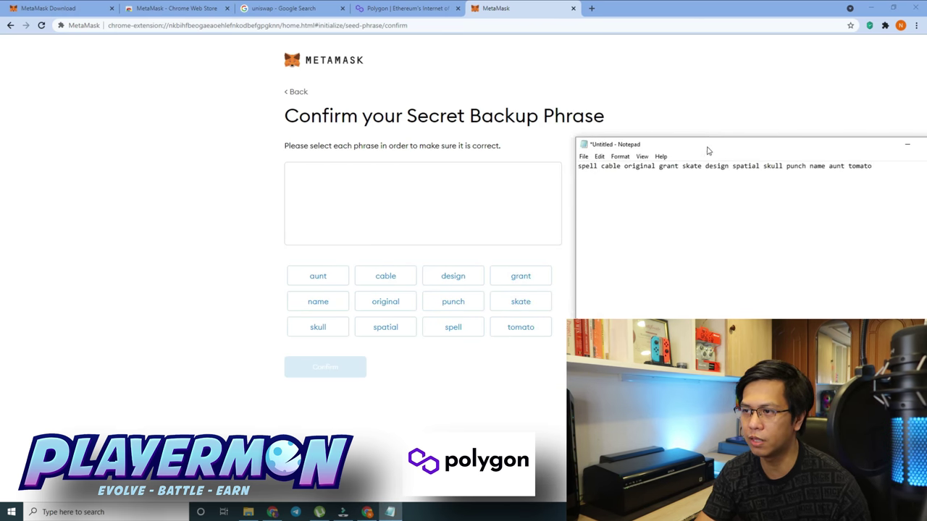
key("super+Down")
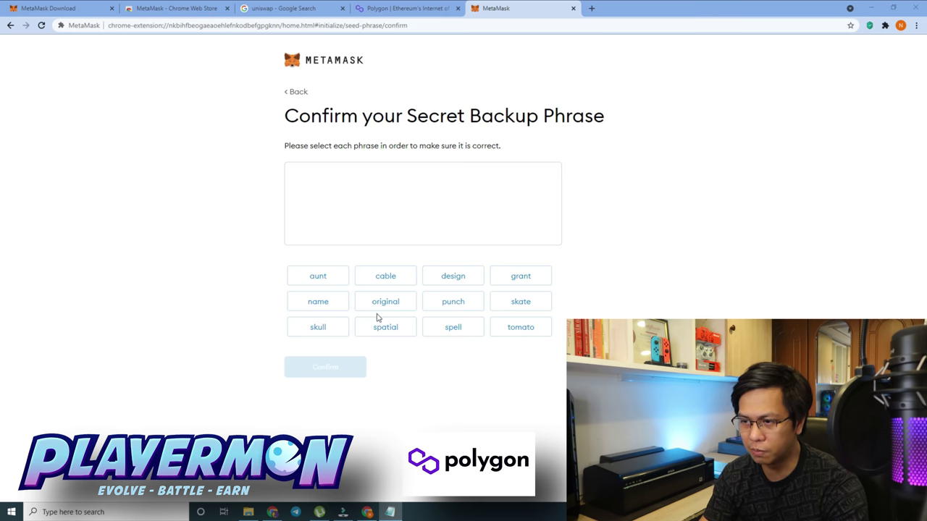
left_click(462, 330)
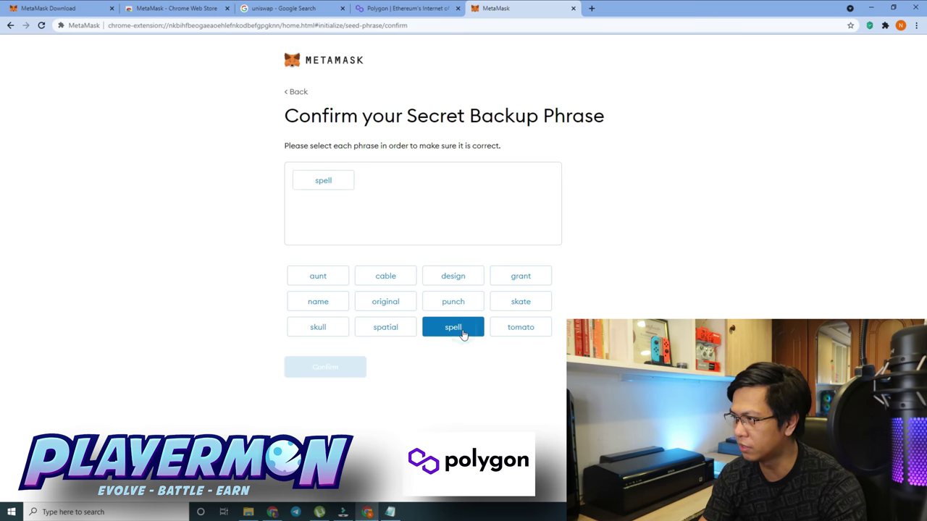
left_click(381, 284)
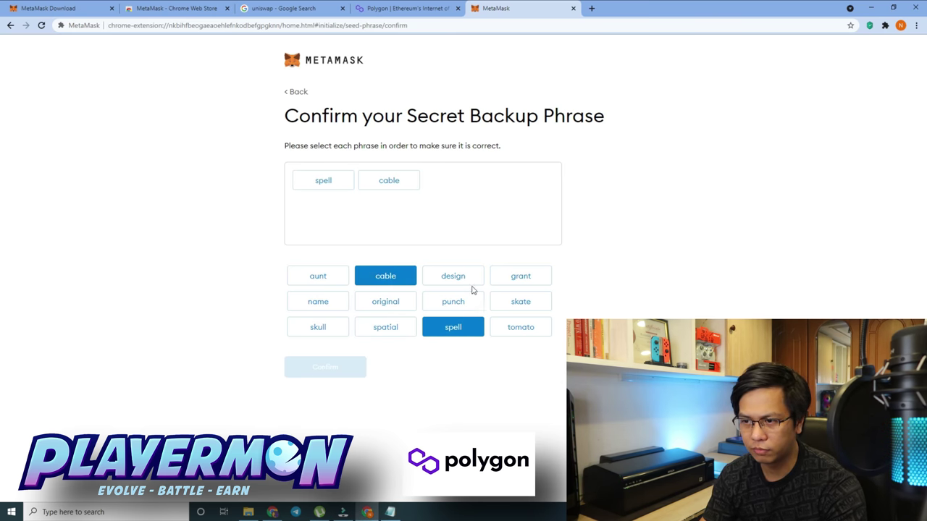
left_click(382, 304)
left_click(518, 278)
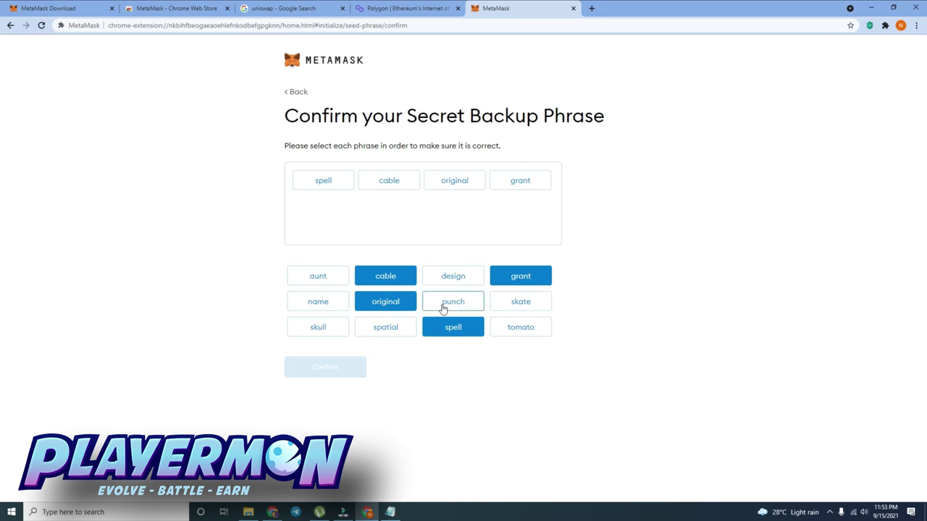
left_click(521, 301)
left_click(454, 277)
left_click(385, 327)
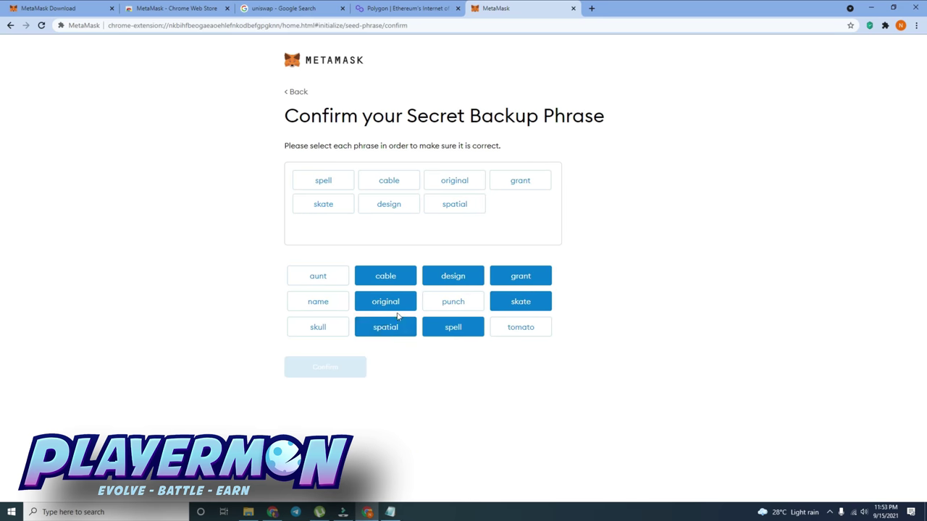
left_click(319, 327)
left_click(453, 301)
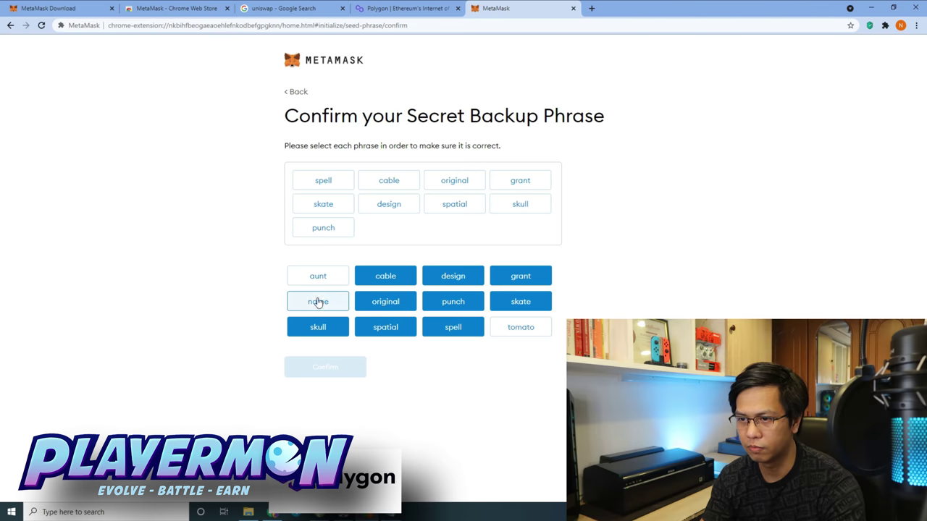
left_click(318, 302)
left_click(318, 276)
left_click(521, 327)
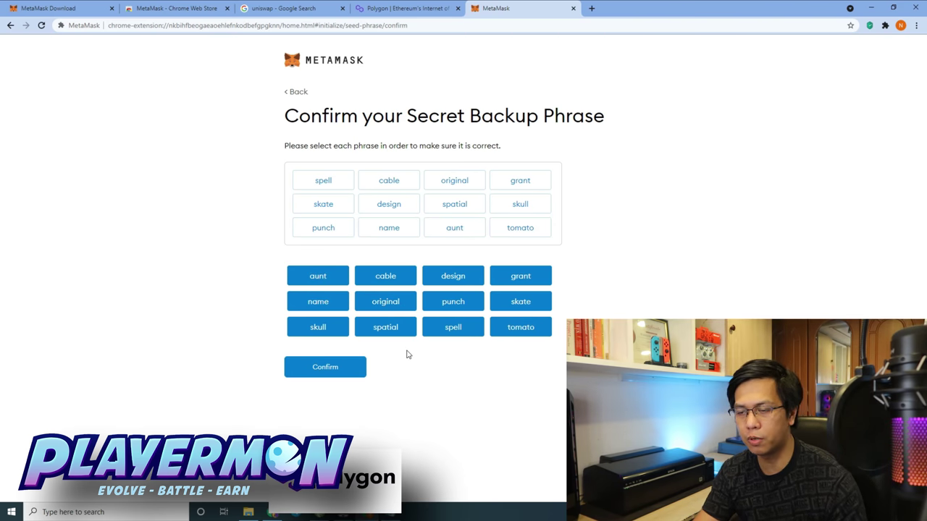
left_click(325, 368)
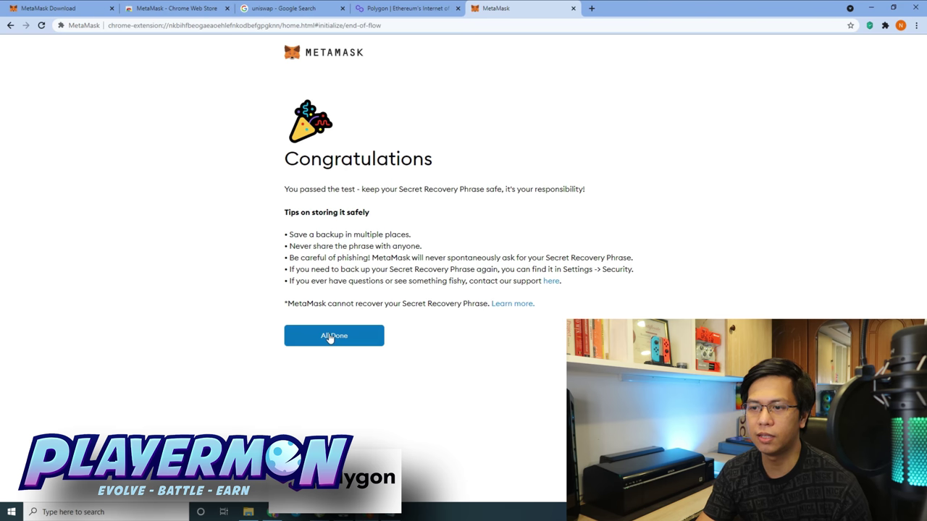
Finish the wallet setup and dismiss the What's new notice.
left_click(329, 340)
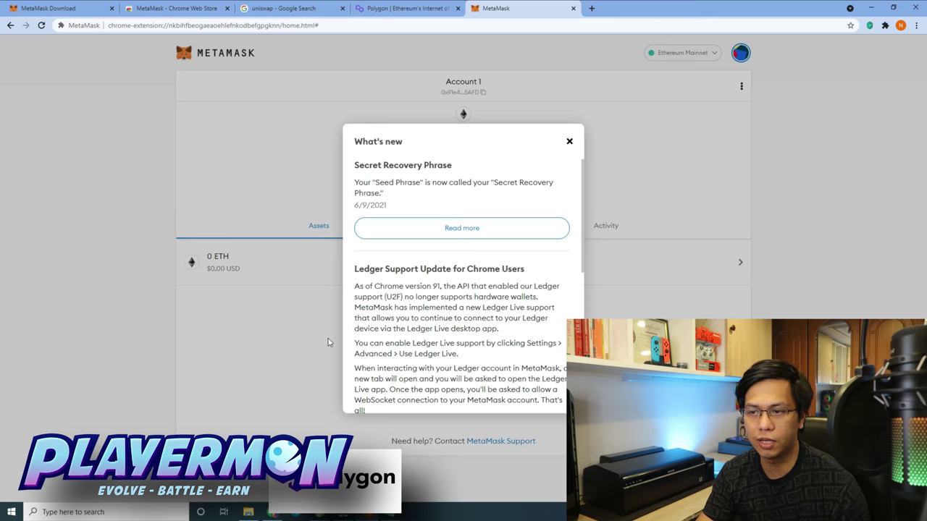
left_click(570, 142)
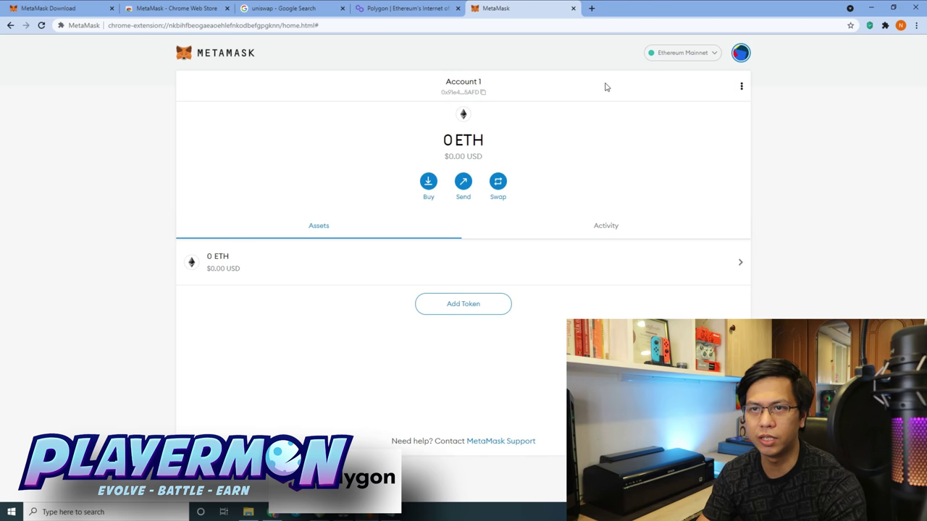
Open the wallet's network settings and start adding a new custom network.
left_click(741, 56)
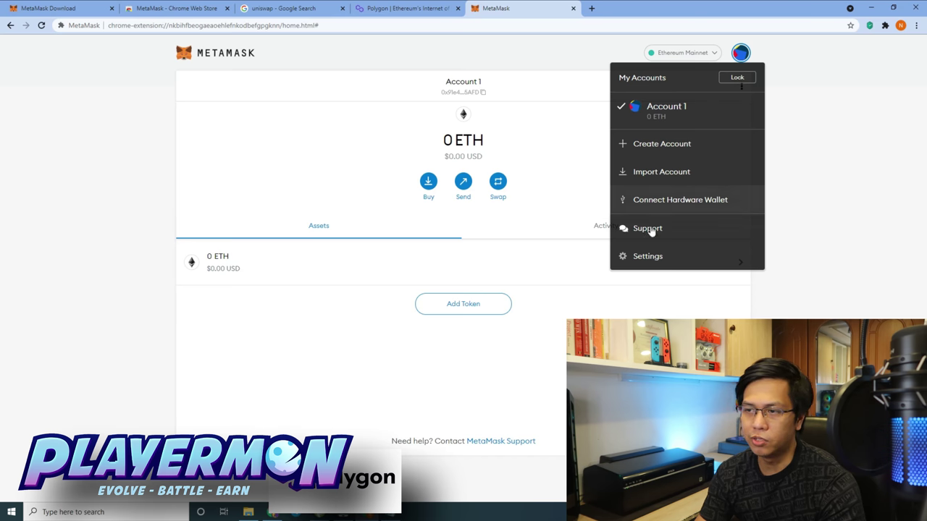
left_click(660, 262)
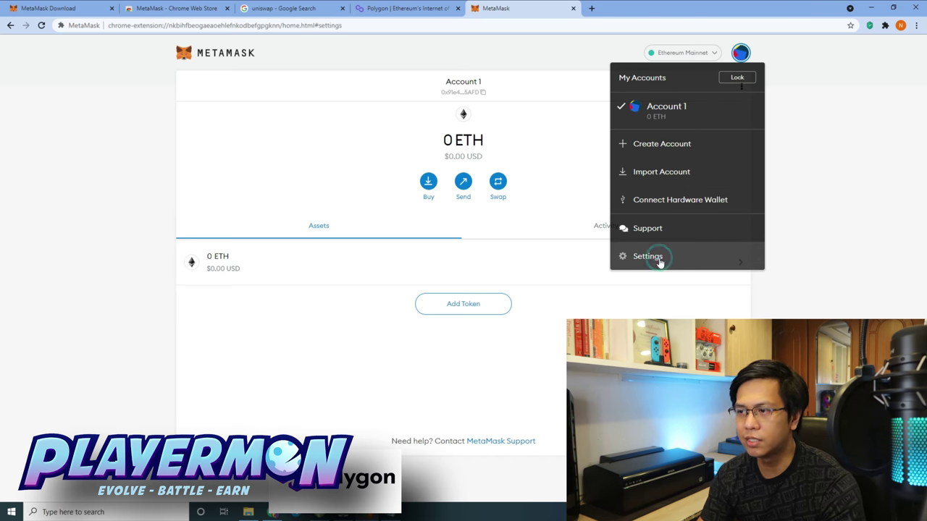
left_click(200, 217)
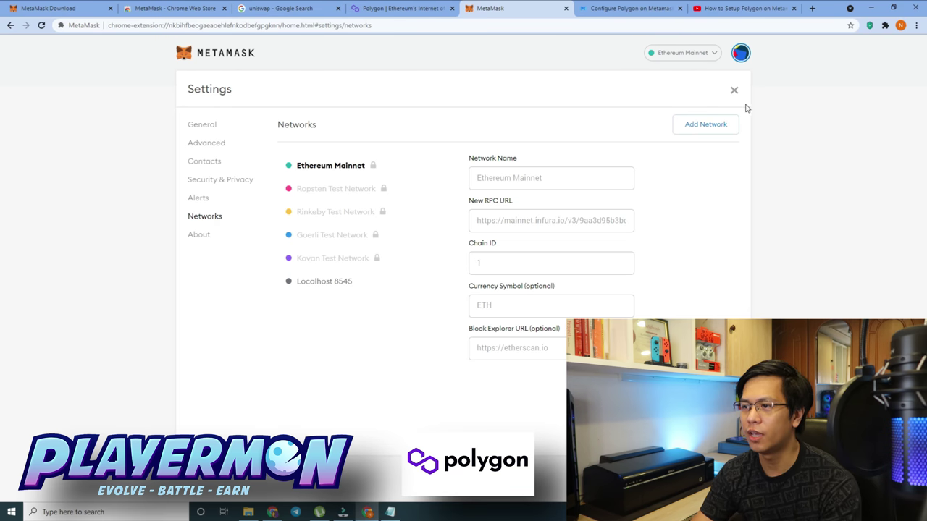
left_click(704, 125)
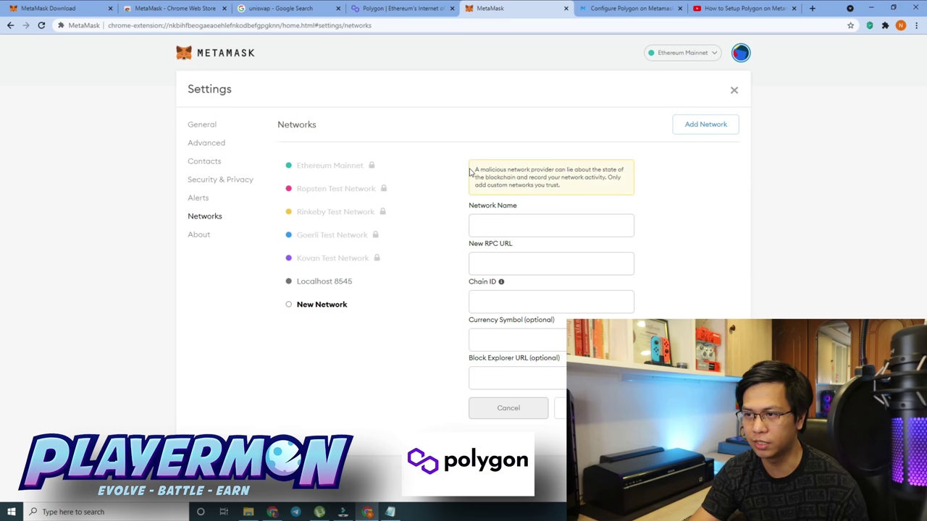
Review the Polygon settings in the Matic documentation and the two network setup options in the YouTube video description.
left_click(632, 16)
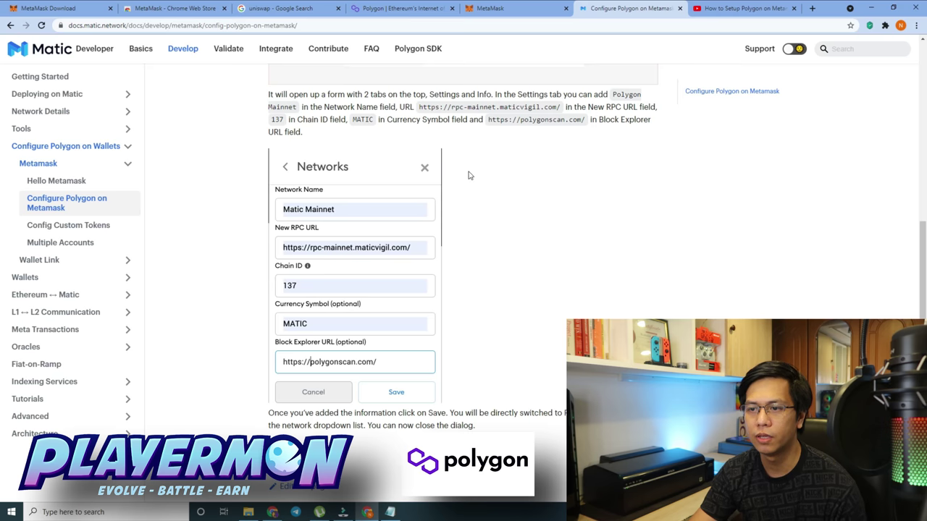
scroll(468, 175, "down", 1)
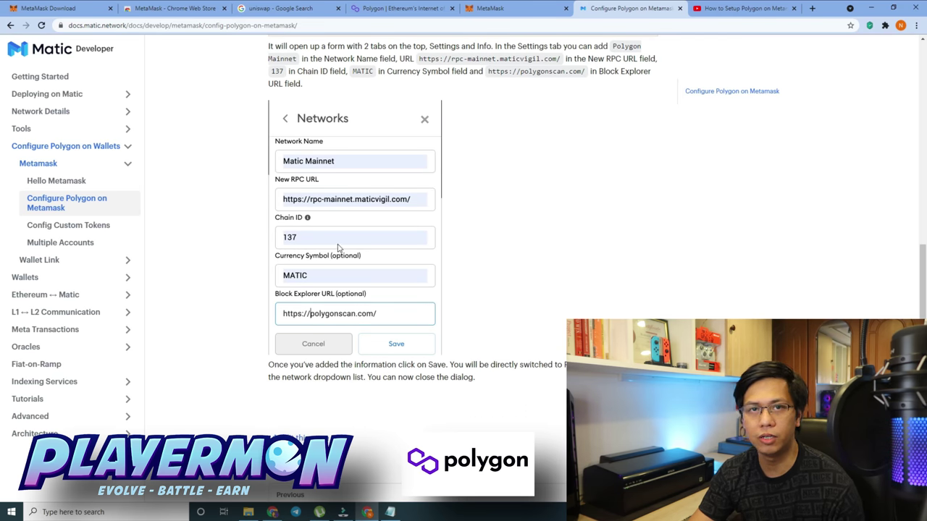
left_click(728, 8)
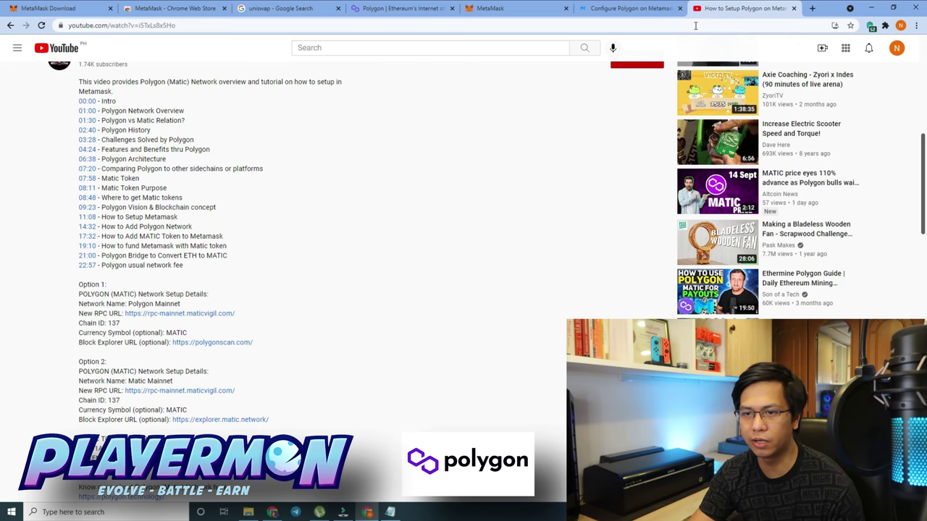
scroll(335, 175, "down", 3)
triple_click(301, 199)
left_click(300, 197)
left_click_drag(272, 276, 51, 214)
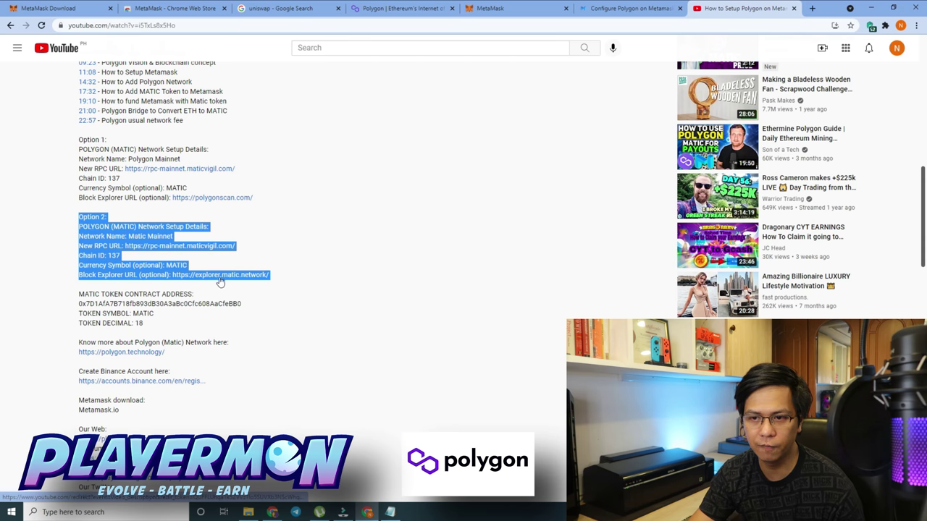
left_click(299, 279)
left_click_drag(289, 275, 129, 275)
left_click(147, 275)
left_click(341, 277)
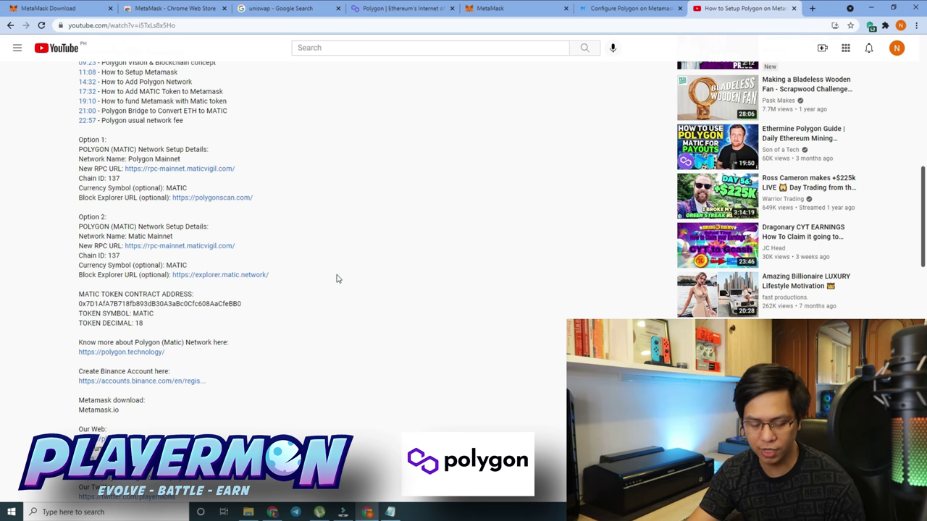
left_click_drag(336, 279, 75, 142)
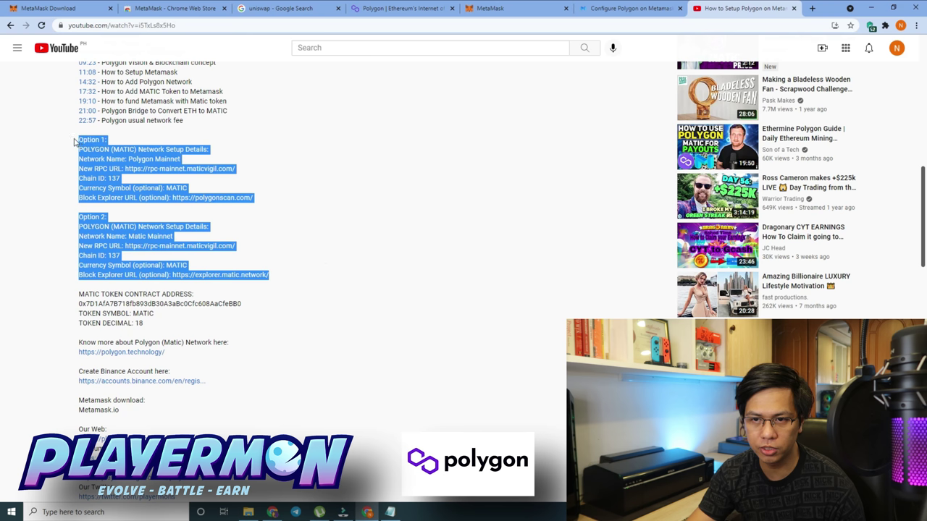
left_click(312, 241)
Open the block explorer links of both setup options and compare the two resulting pages.
left_click(234, 276)
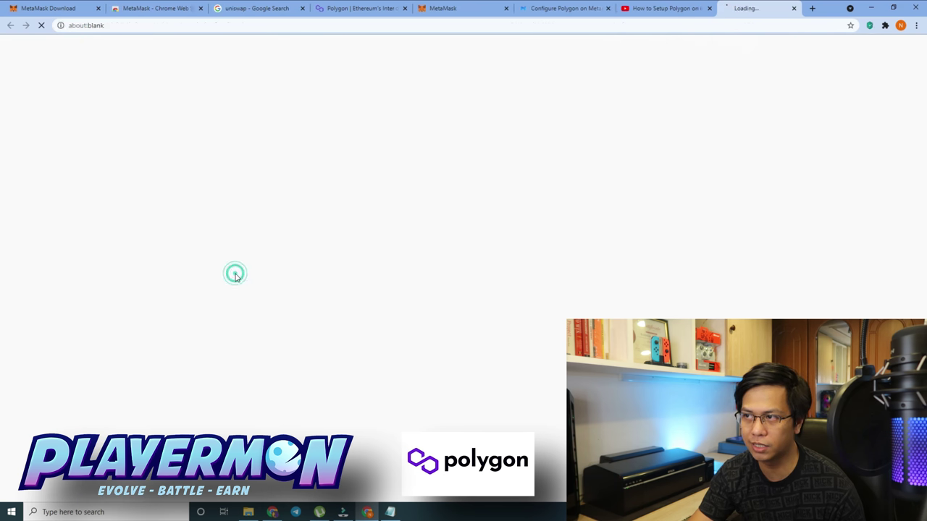
left_click(635, 8)
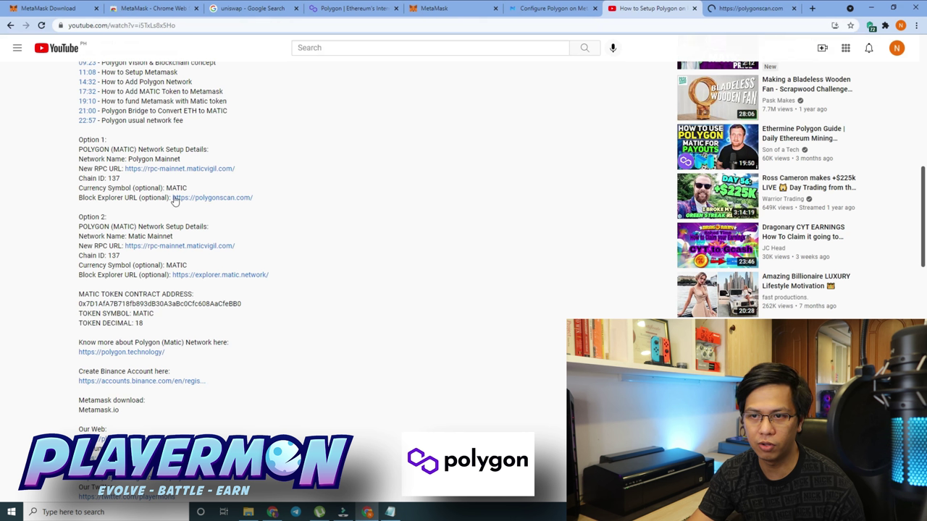
left_click(215, 202)
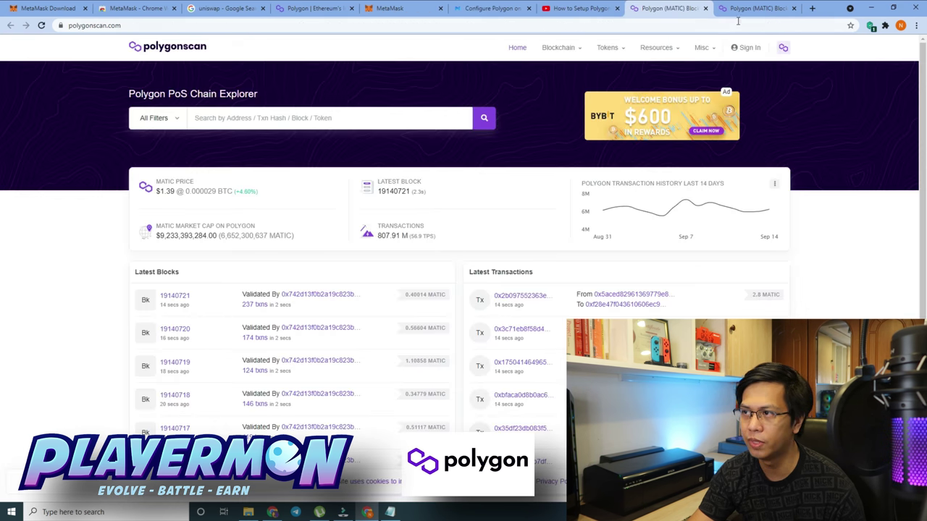
left_click(751, 14)
left_click(671, 8)
left_click(753, 8)
left_click(664, 8)
left_click(755, 9)
left_click(672, 8)
left_click(746, 6)
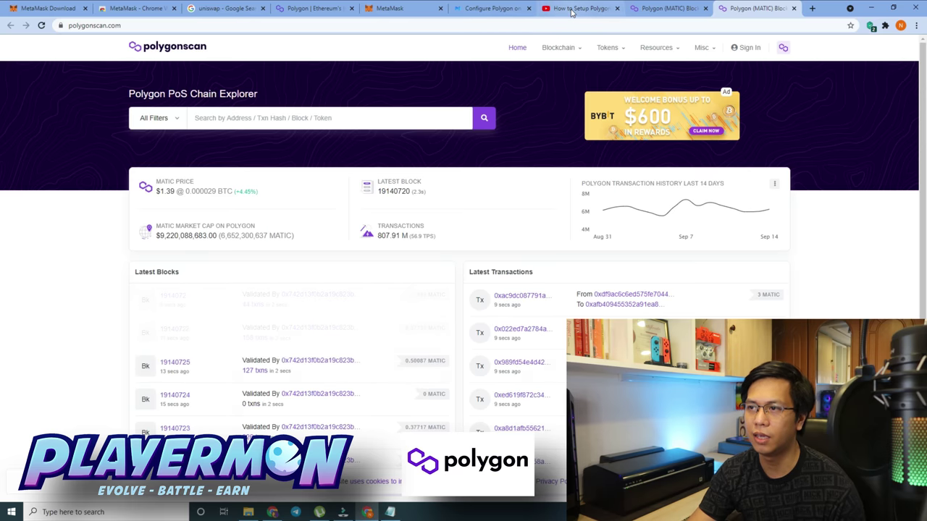
Compare the Option 1 network details in the video description with the sample network form in the Matic documentation.
left_click(571, 10)
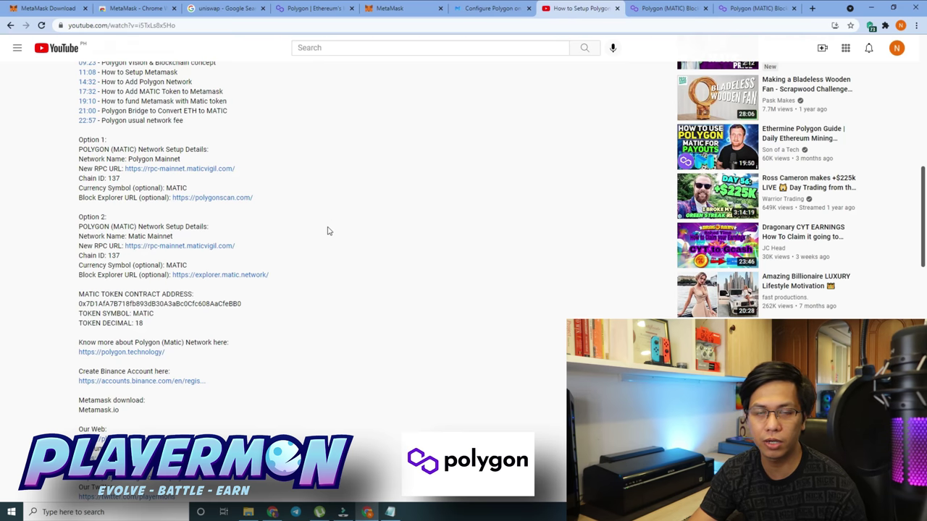
left_click_drag(292, 276, 79, 203)
left_click(302, 159)
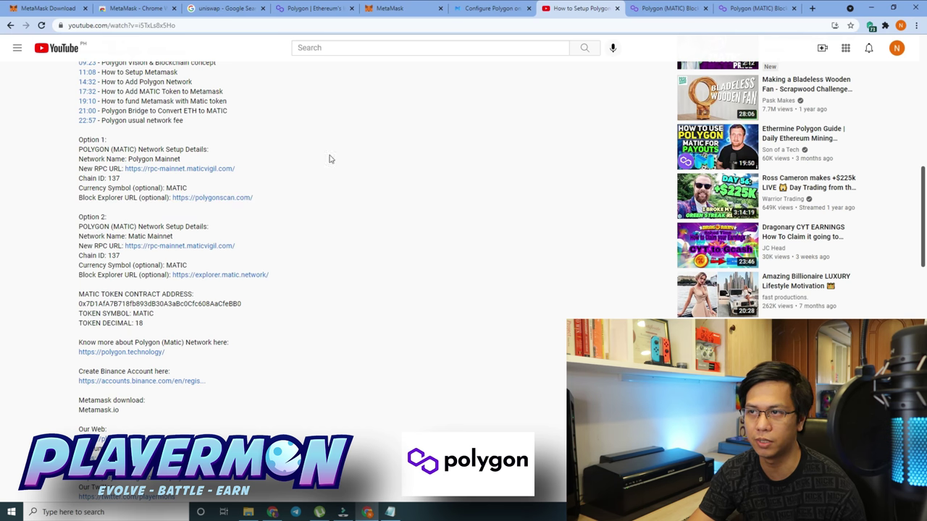
left_click_drag(281, 205, 94, 142)
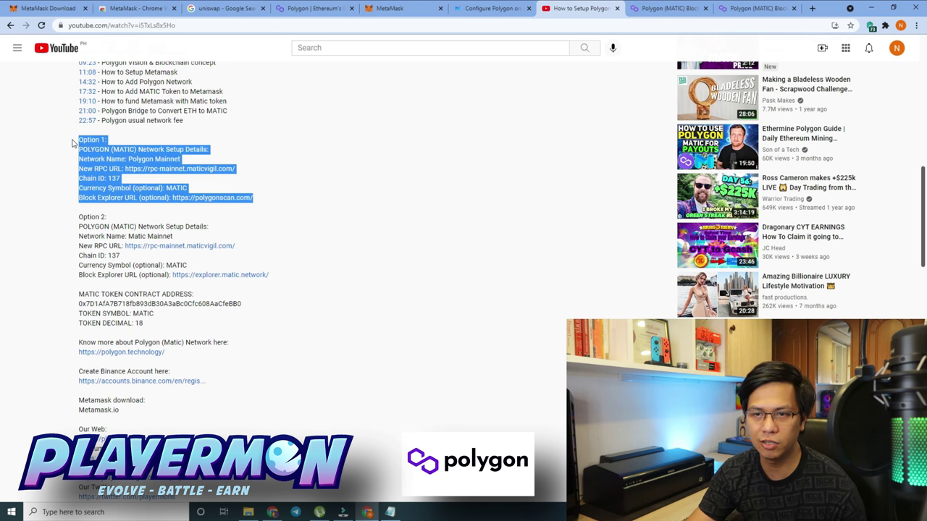
key("ctrl+shift+Tab")
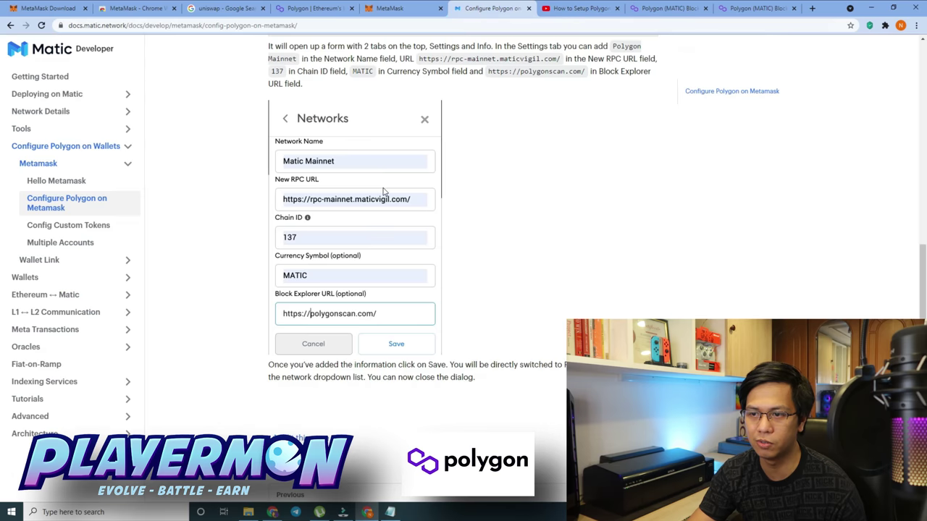
scroll(378, 288, "down", 2)
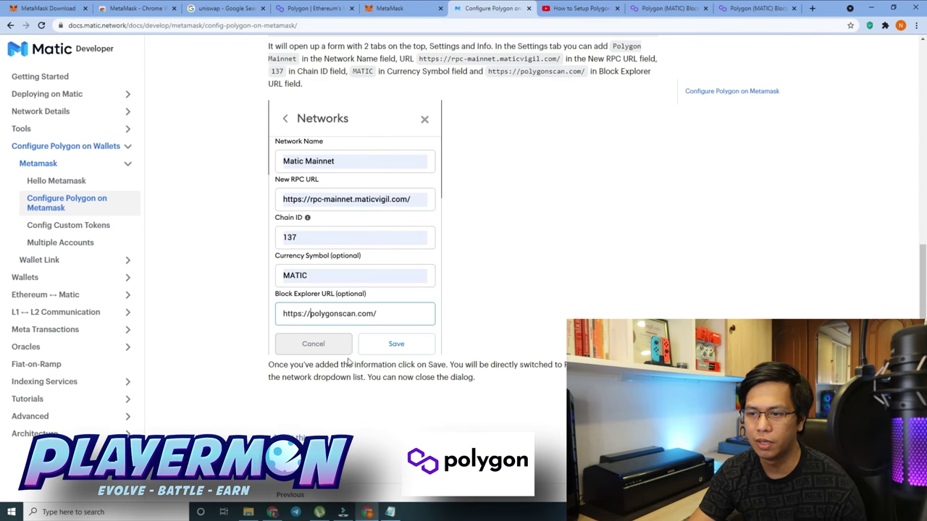
scroll(349, 361, "down", 1)
scroll(354, 355, "up", 1)
scroll(353, 304, "down", 1)
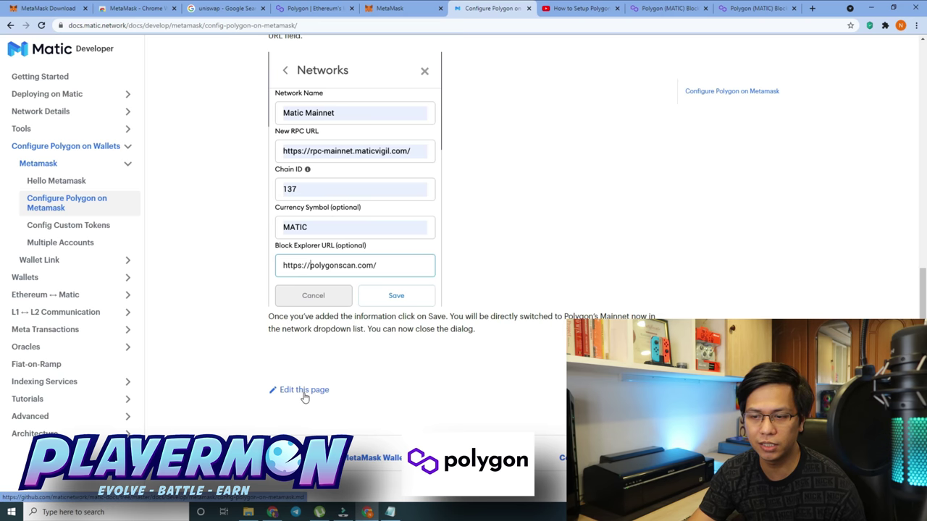
scroll(297, 396, "up", 1)
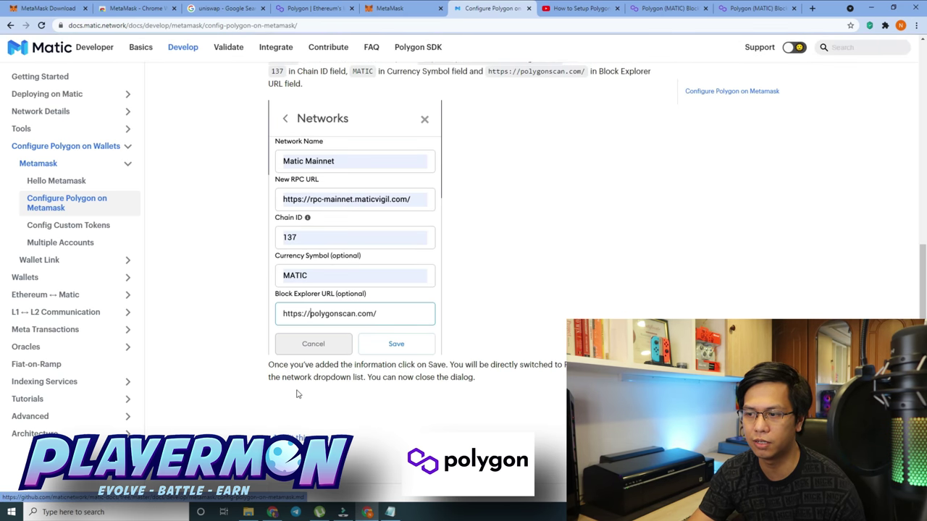
scroll(302, 387, "up", 1)
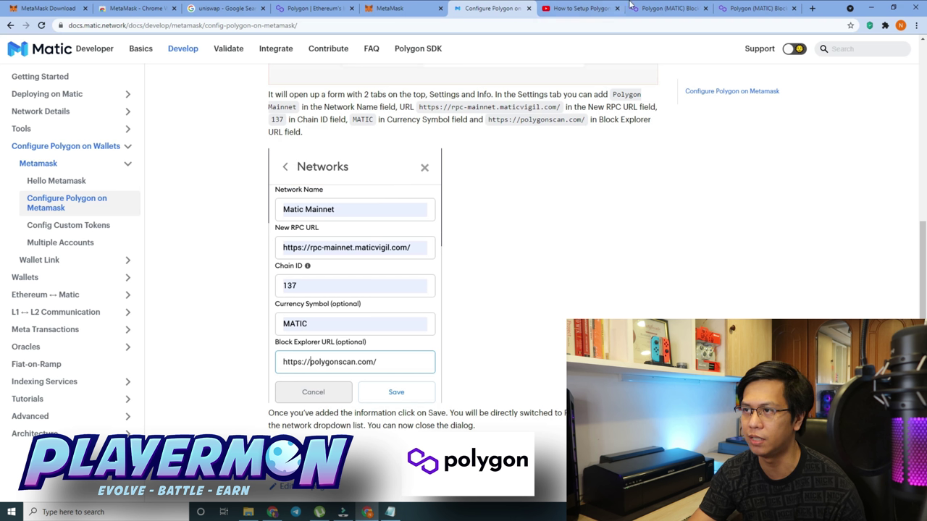
Copy the Option 1 network name from the video description and enter Polygon Mainnet as the new MetaMask network's name.
left_click(579, 8)
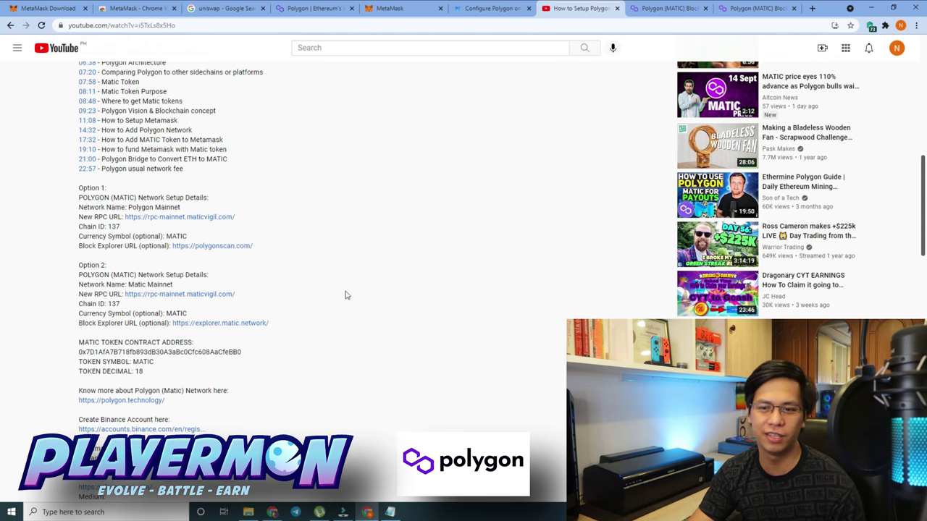
left_click_drag(269, 364, 62, 194)
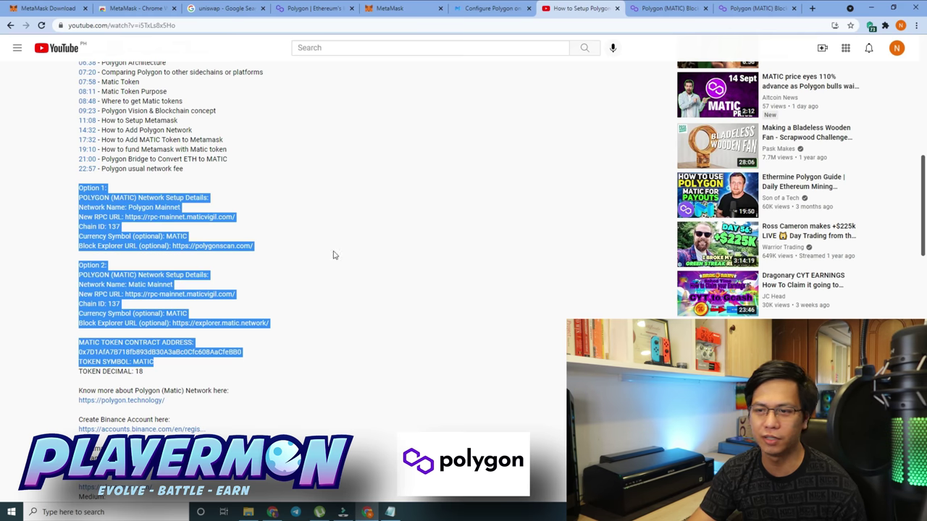
left_click(398, 223)
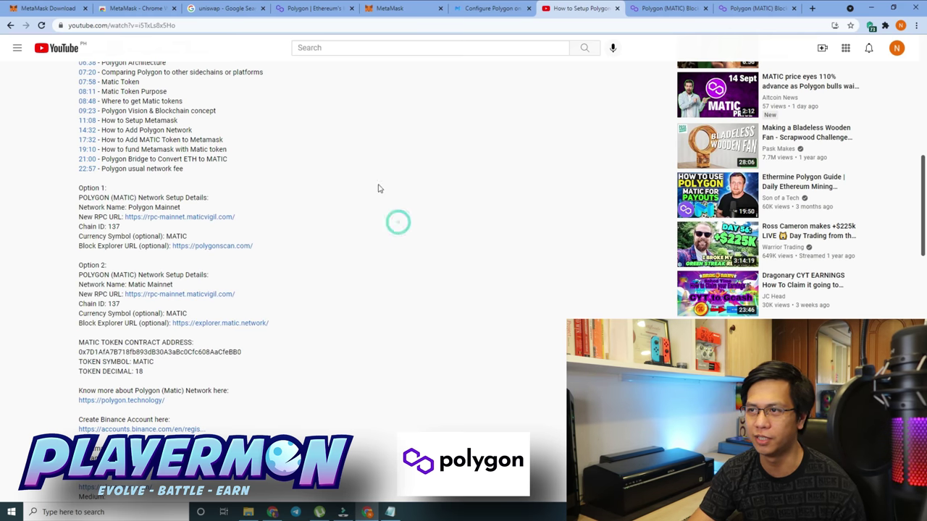
left_click_drag(185, 209, 137, 208)
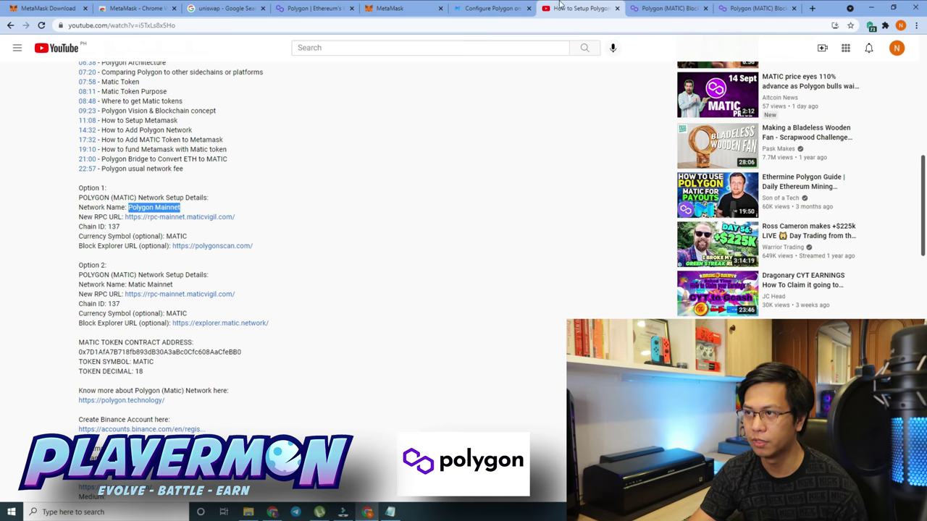
left_click(657, 7)
left_click(491, 8)
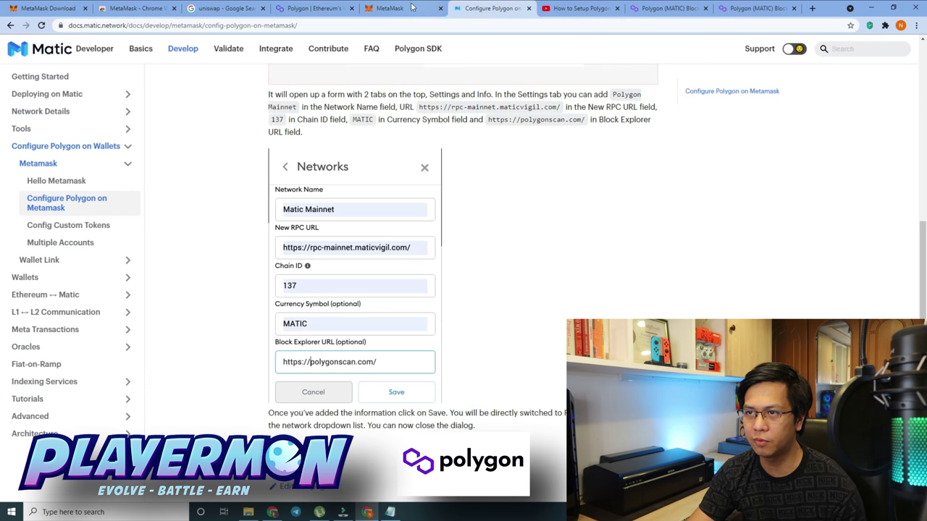
left_click(391, 8)
left_click(498, 227)
type("Polygon Mainnet")
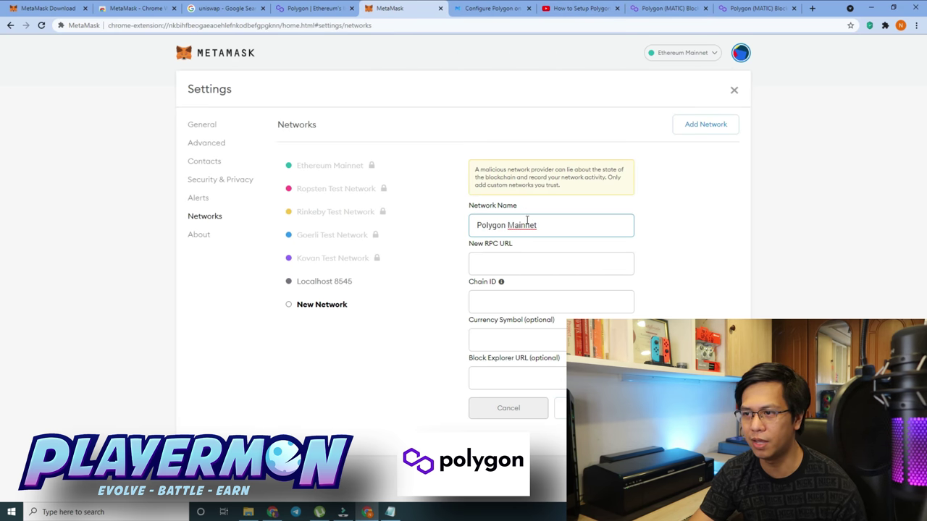
left_click_drag(550, 224, 427, 202)
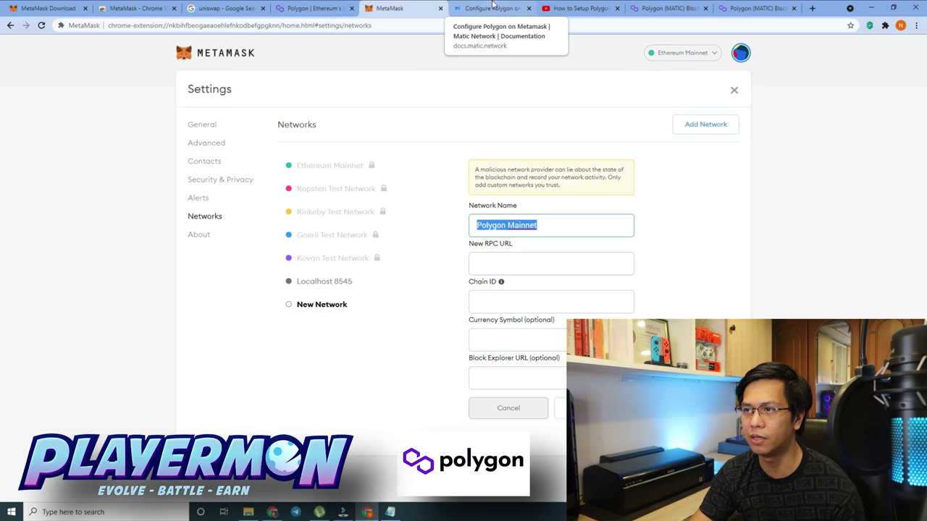
left_click(582, 8)
left_click_drag(235, 217, 125, 217)
key("ctrl+c")
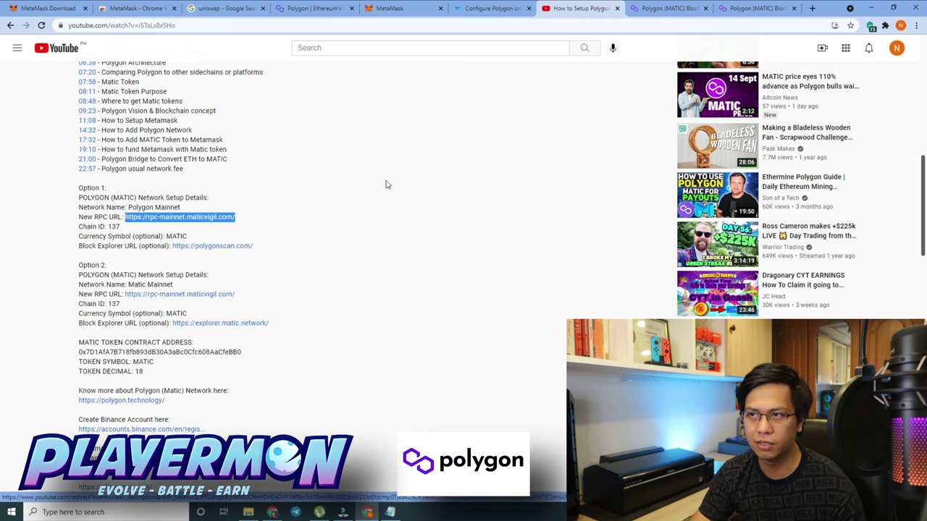
left_click(396, 8)
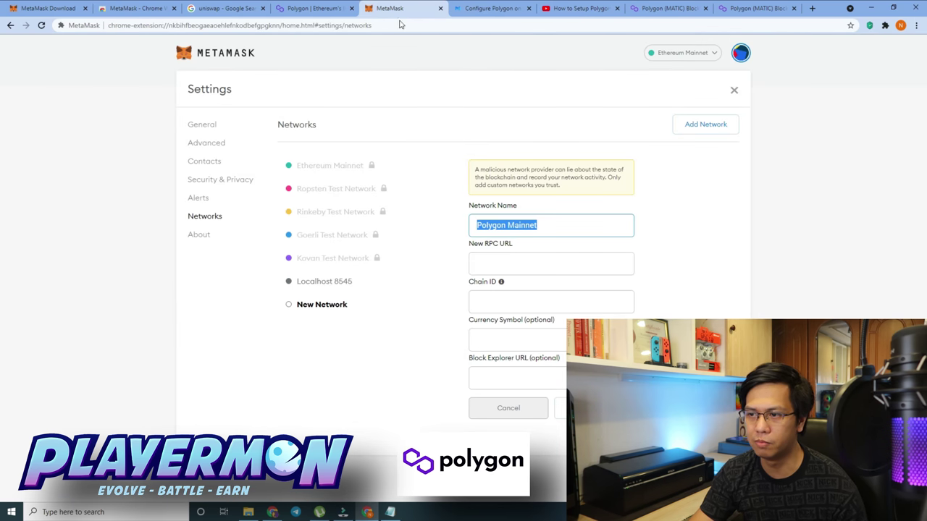
left_click(494, 264)
key("ctrl+v")
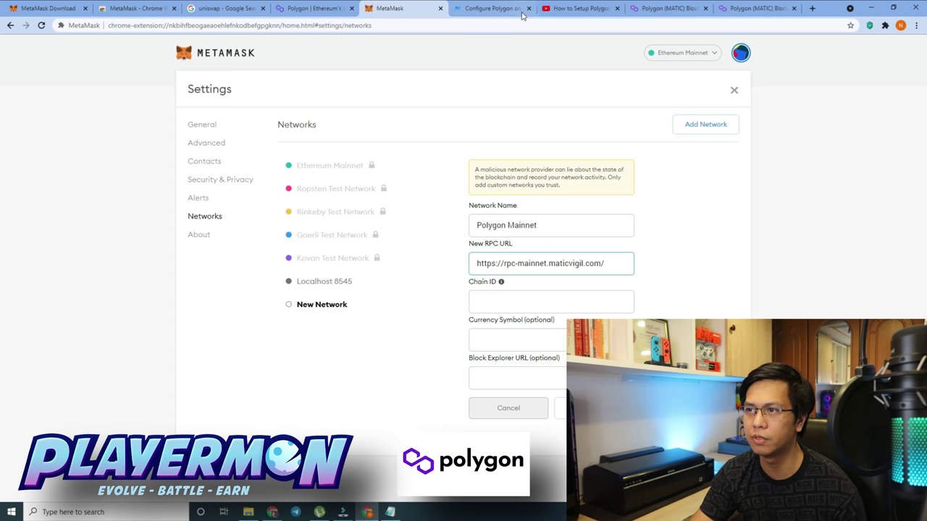
Set the new network's chain ID to 137, taken from Option 1 in the video description.
left_click(573, 8)
left_click(119, 226)
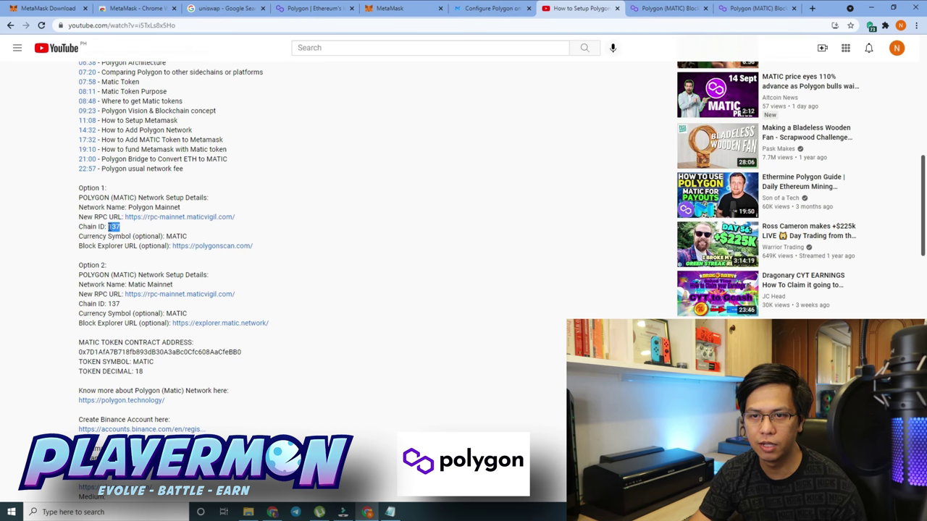
left_click(389, 8)
left_click(497, 304)
type("137")
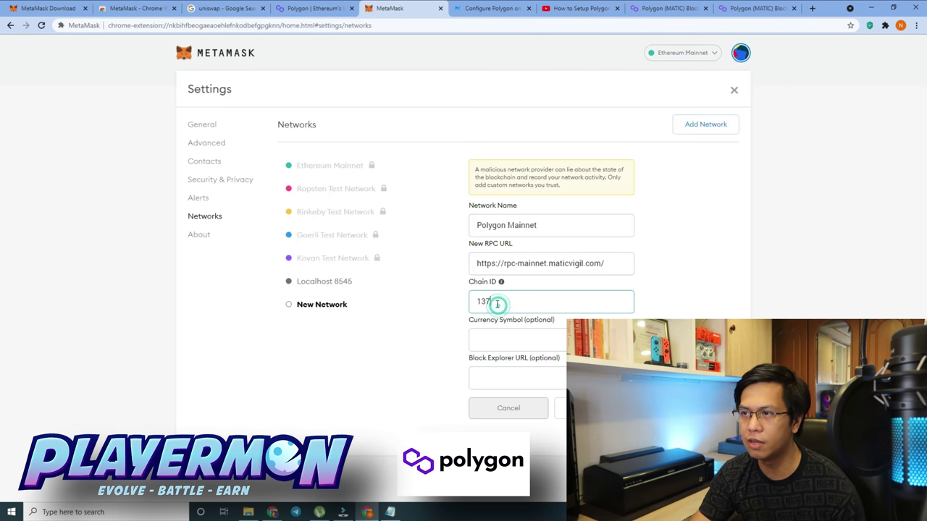
Copy the currency symbol MATIC from Option 1 in the video description into the new network's form.
left_click(575, 8)
double_click(176, 238)
key("ctrl+c")
left_click(406, 8)
left_click(501, 339)
key("ctrl+v")
left_click(577, 9)
left_click_drag(277, 249, 175, 247)
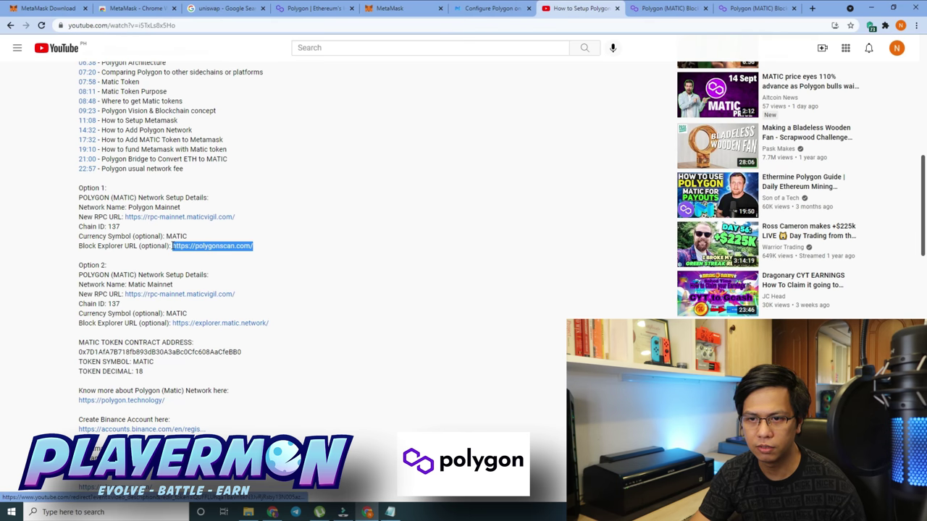
left_click(480, 9)
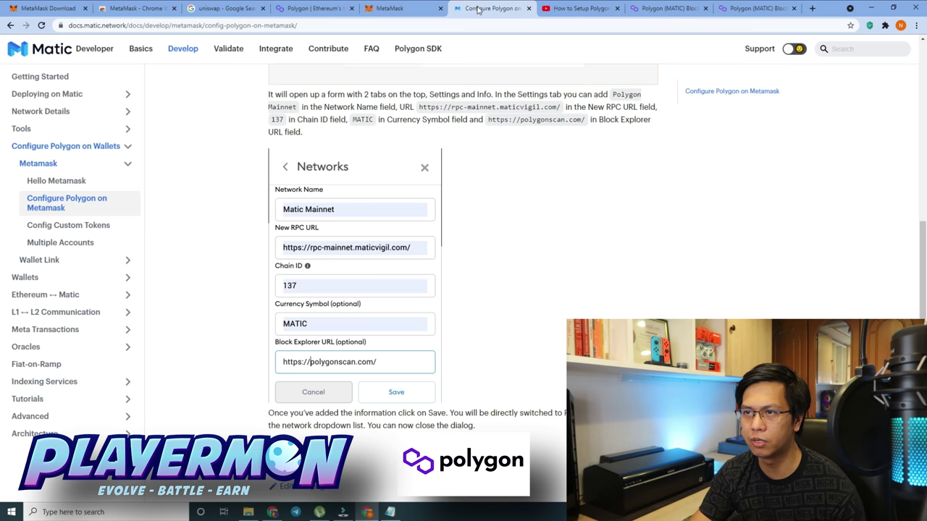
left_click(395, 10)
left_click(497, 373)
type("https://polygonscan.com/")
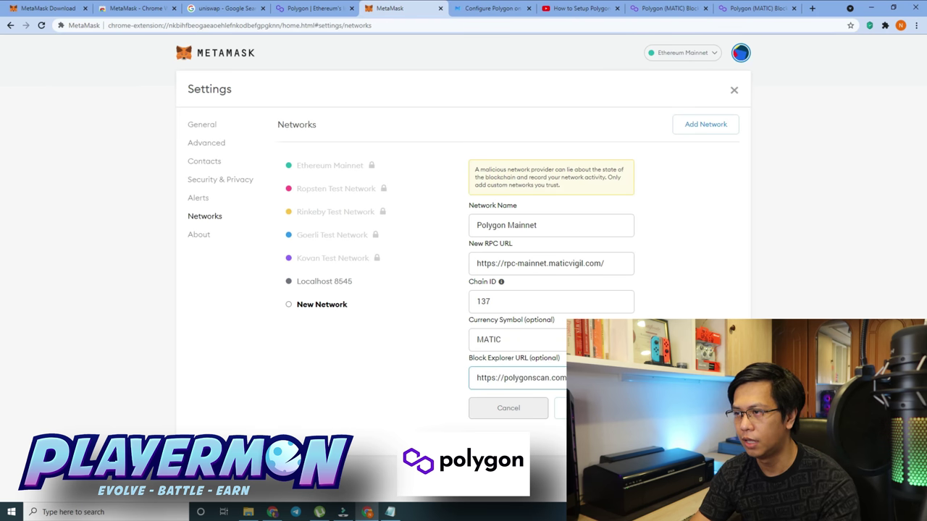
Save the new network and choose Polygon Mainnet as the wallet's active network.
key("Return")
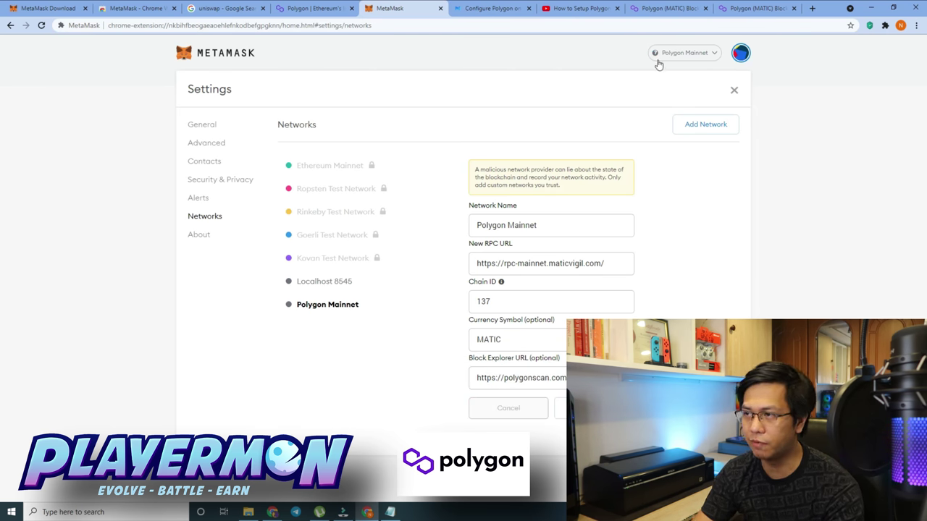
left_click(684, 54)
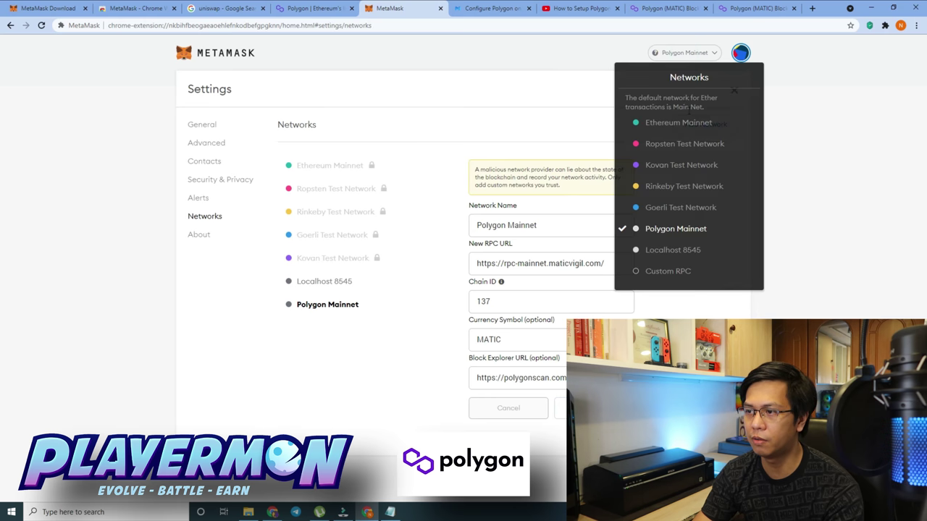
left_click(668, 230)
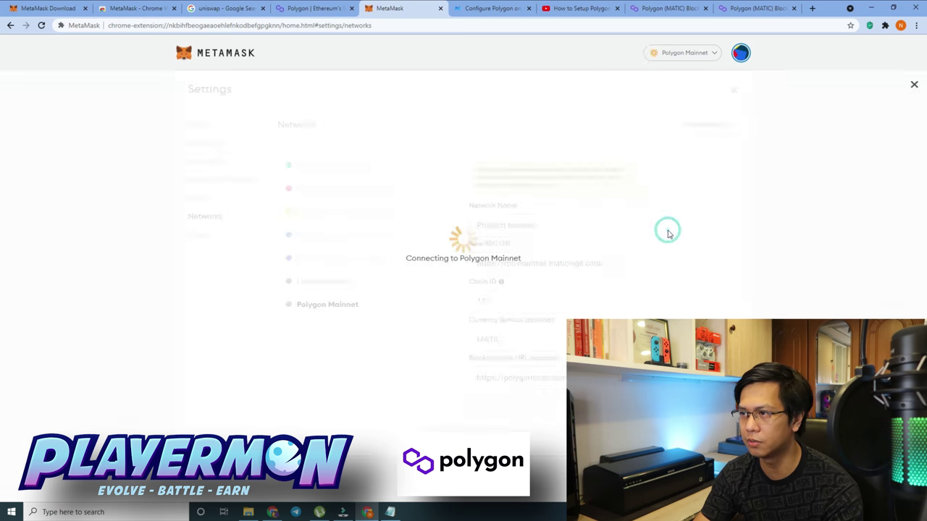